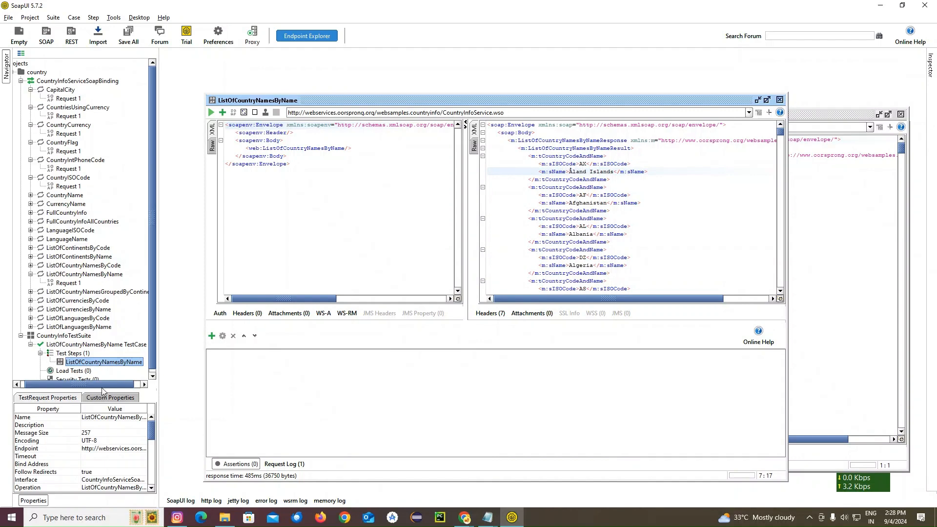
drag(99, 387, 75, 390)
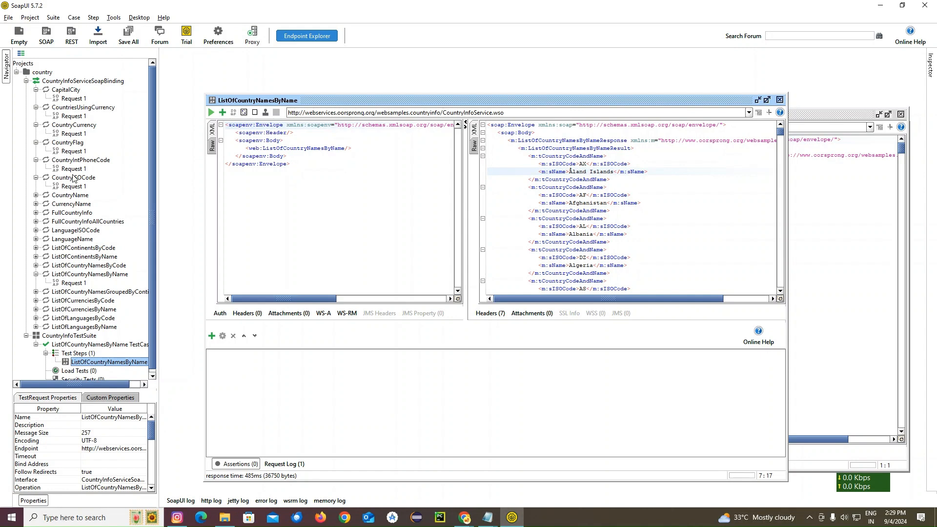
scroll(83, 306, down, 1)
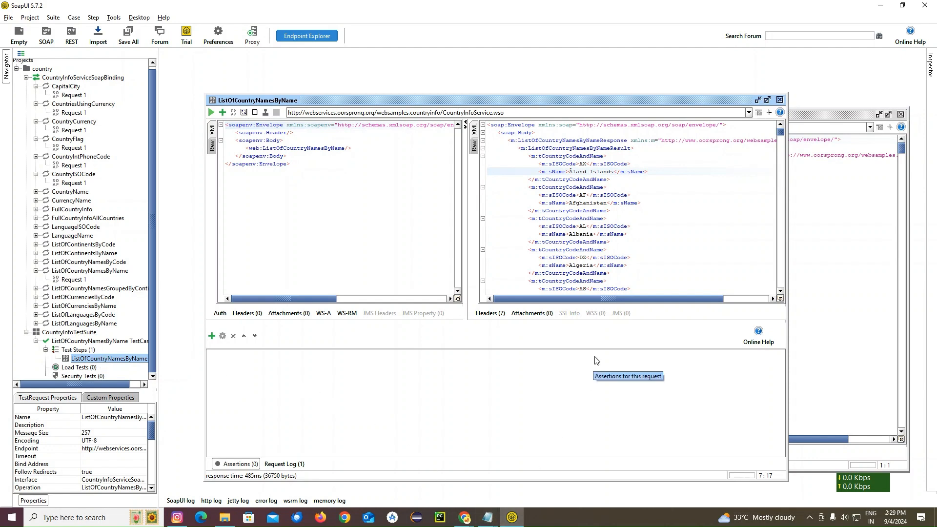
Step: Switch to the book file in Notepad and copy the whole catalog XML from the opening to the closing catalog tag
mouse_move(488, 517)
click(520, 486)
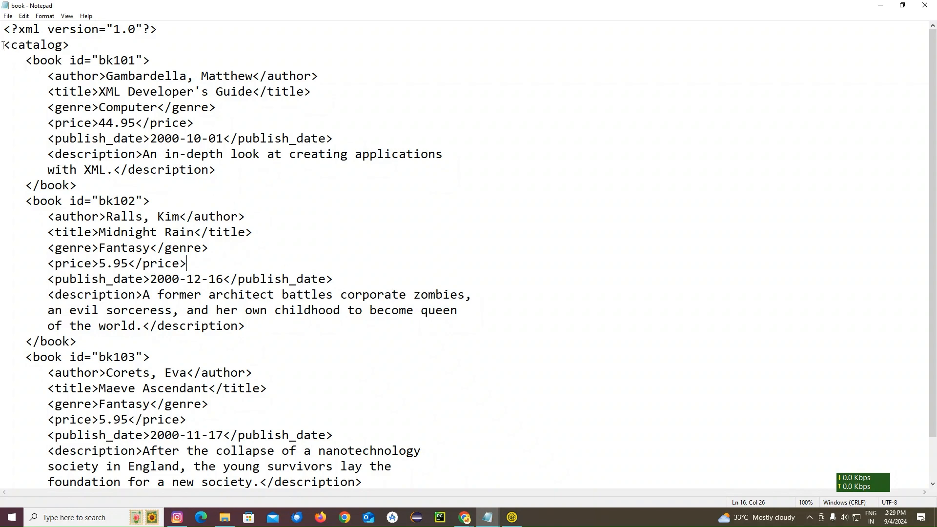
drag(4, 46, 91, 482)
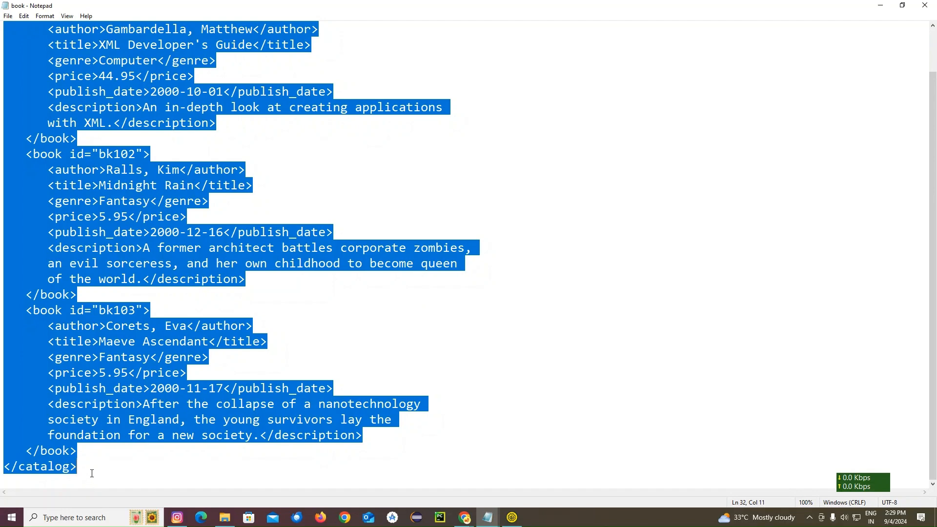
click(391, 228)
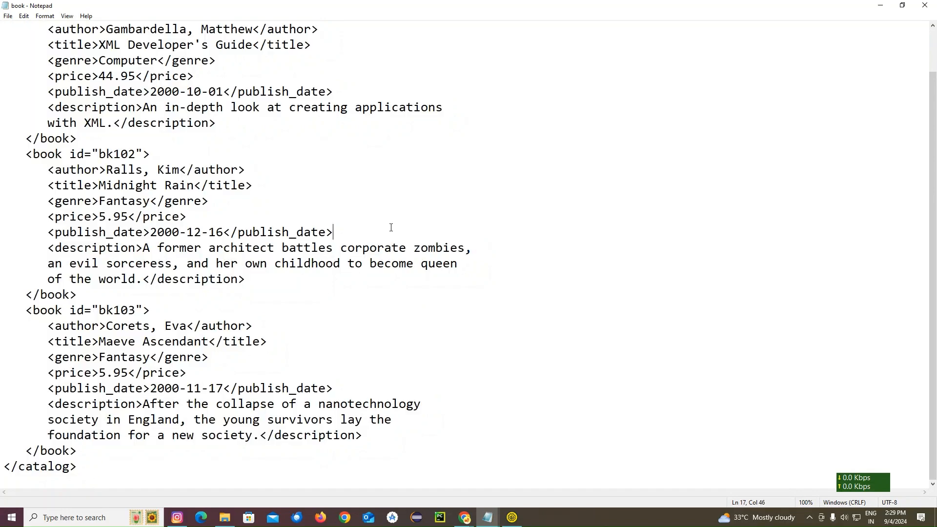
scroll(269, 222, up, 1)
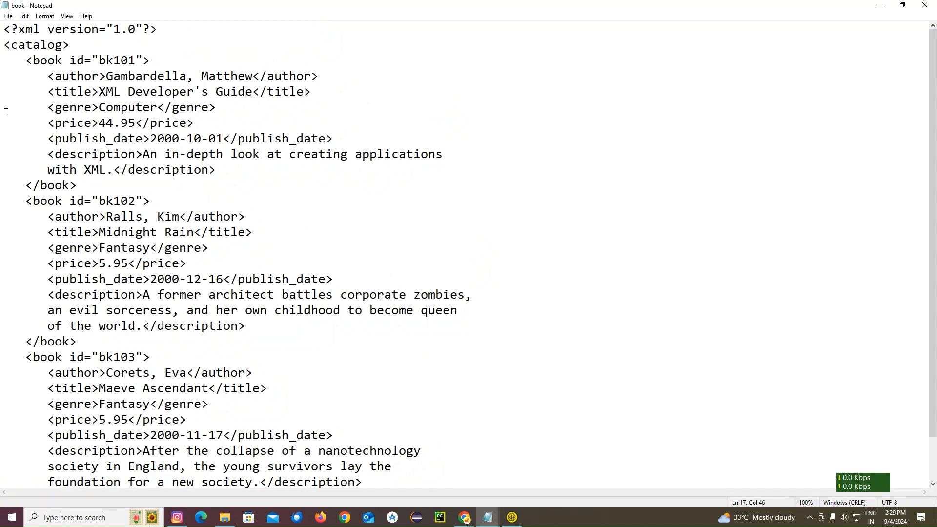
drag(5, 45, 93, 492)
right_click(104, 175)
click(128, 206)
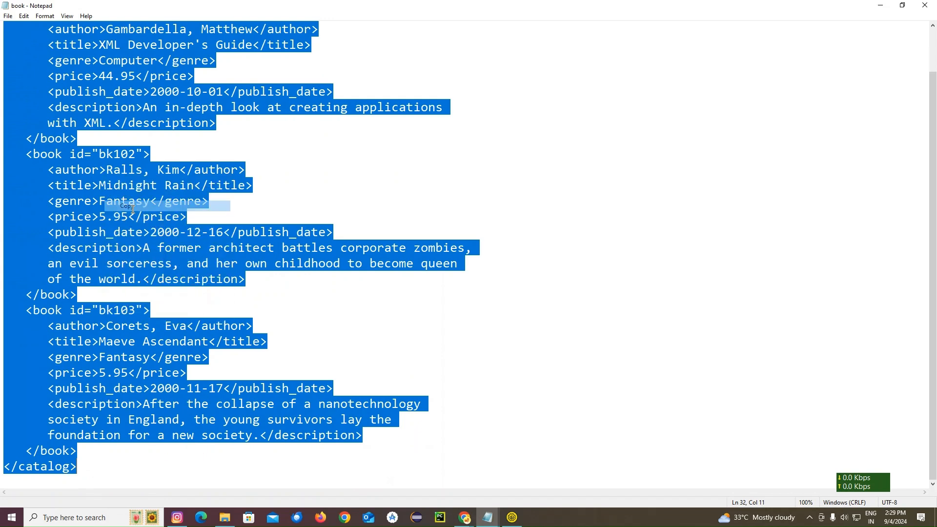
Step: Switch to xpather.com in Chrome and replace its sample document with the copied catalog XML
mouse_move(464, 519)
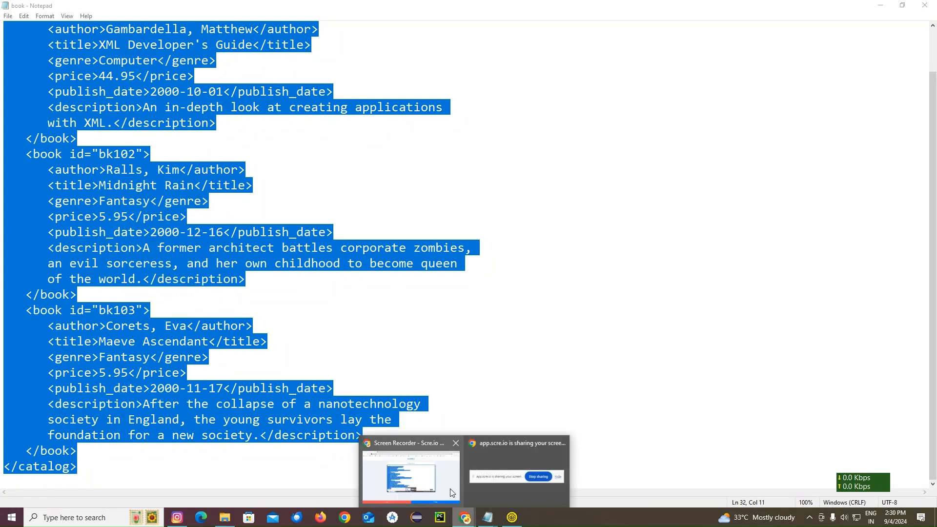
click(408, 475)
click(210, 14)
drag(165, 30, 127, 29)
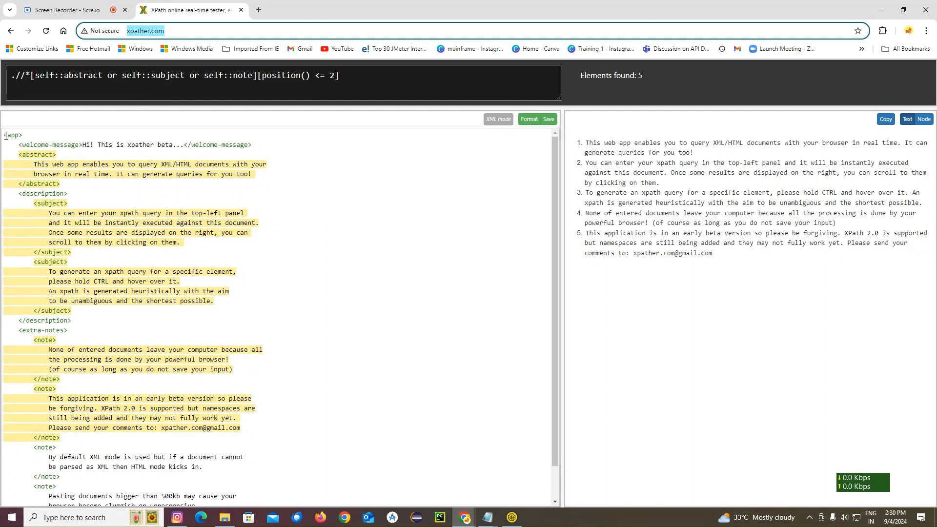
drag(5, 135, 171, 523)
mouse_move(176, 518)
key(BackSpace)
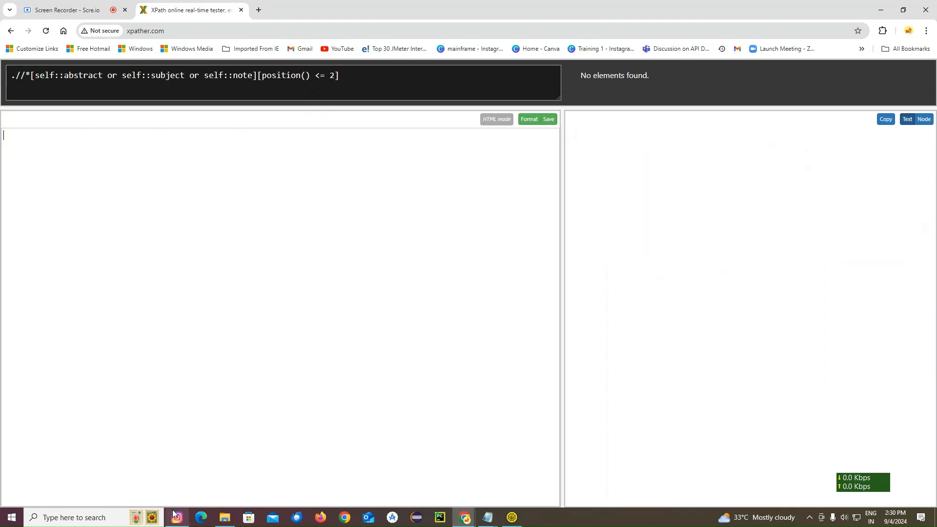
key(ctrl+v)
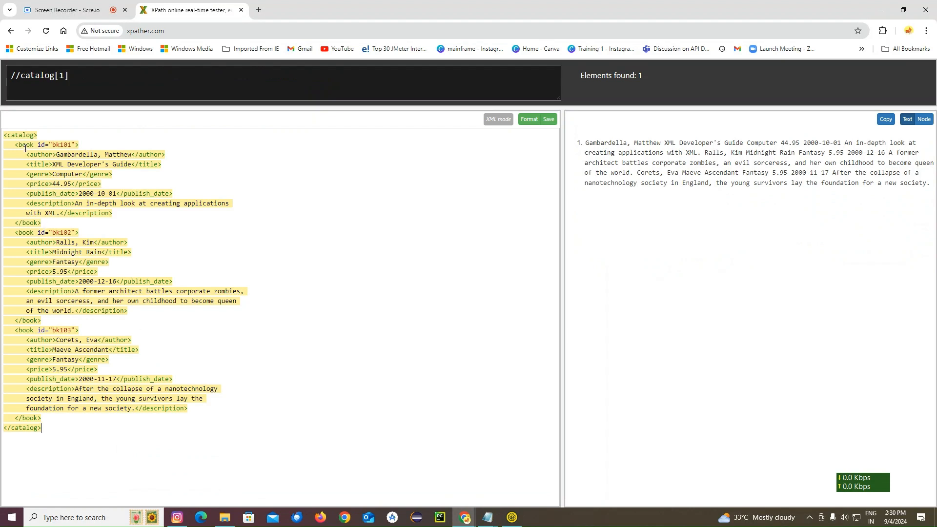
drag(5, 135, 34, 497)
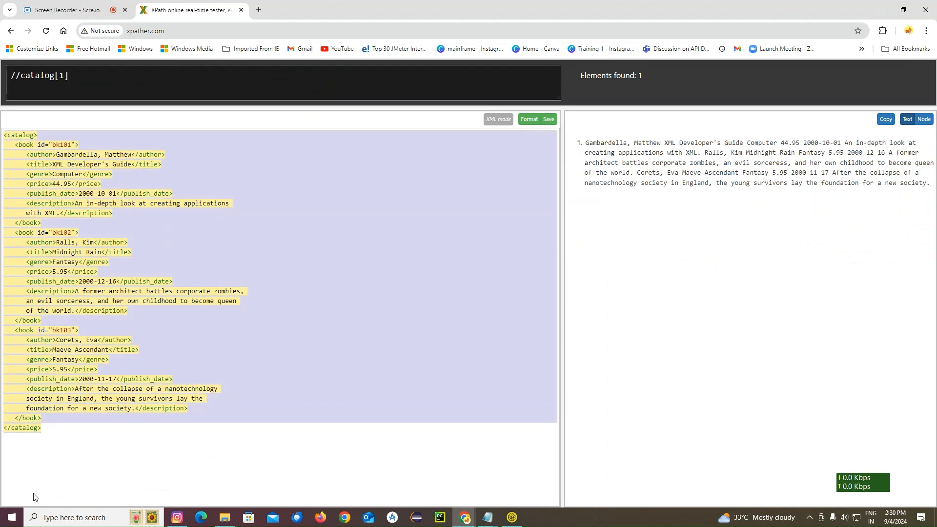
click(49, 461)
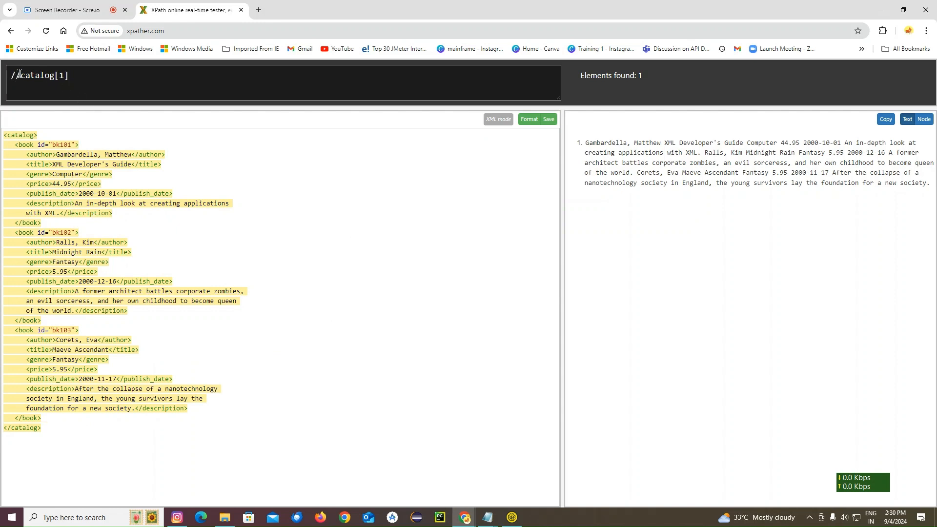
Step: Change the XPath query to //catalog/book to match every book in the catalog
click(72, 77)
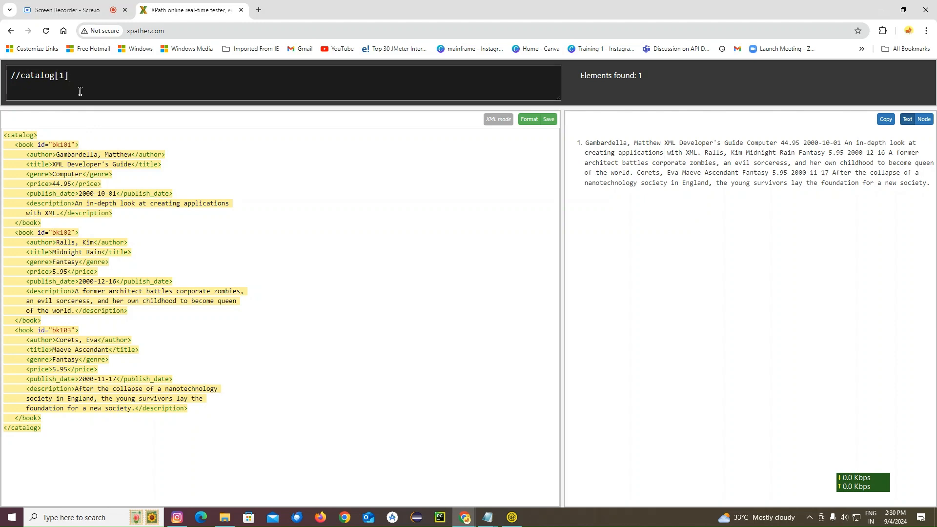
key(BackSpace)
key(BackSpace)
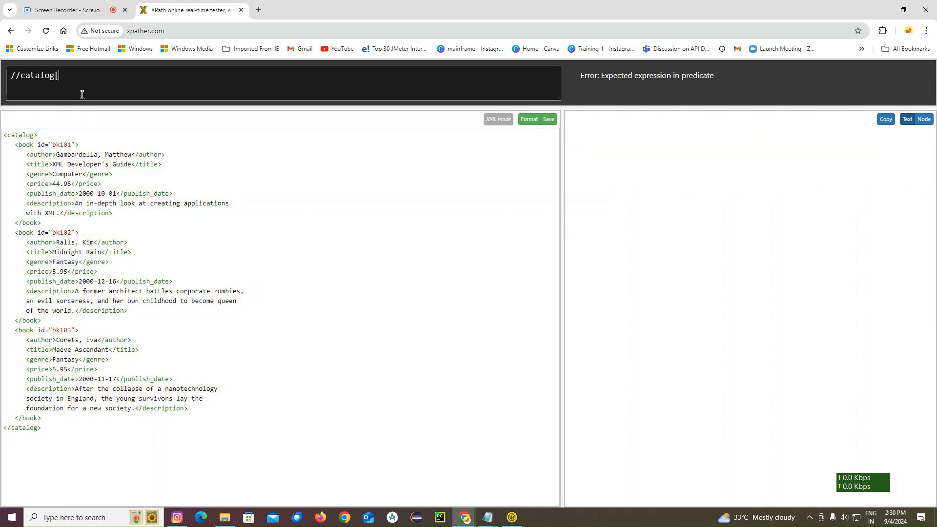
key(BackSpace)
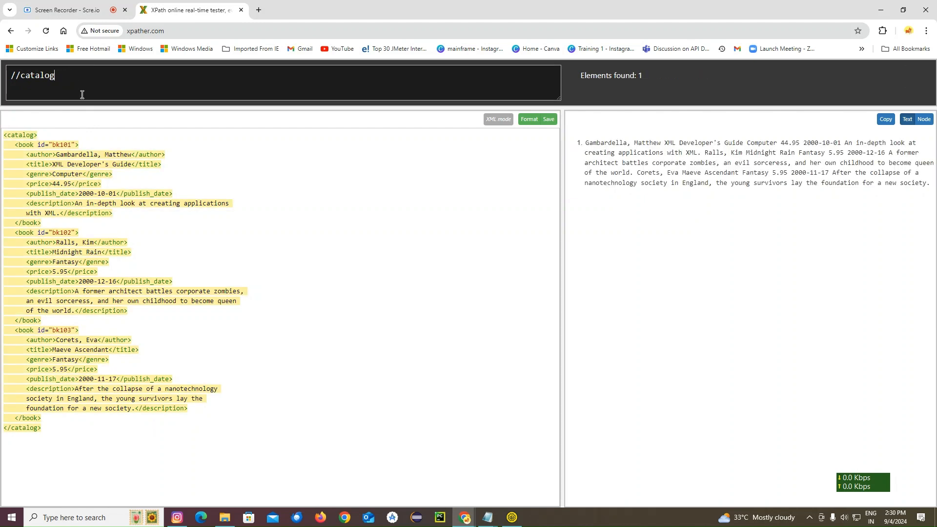
text(/)
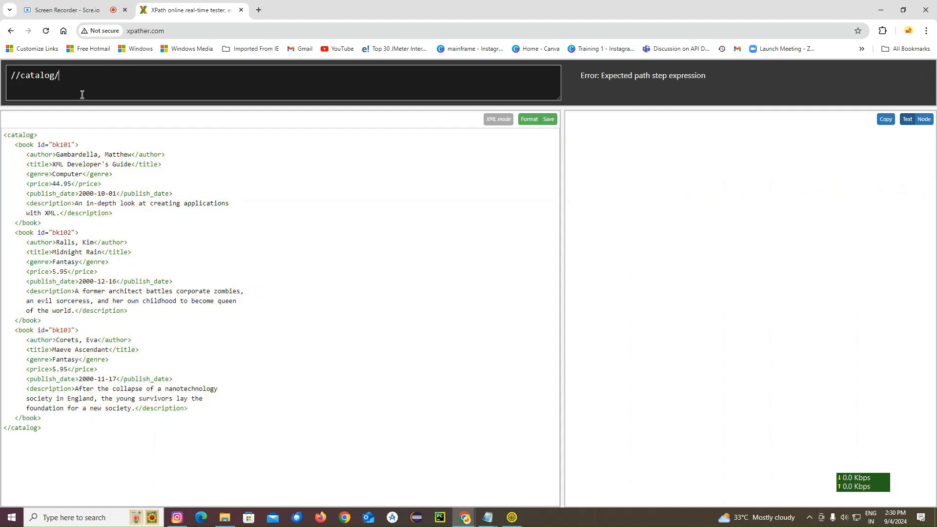
text(book)
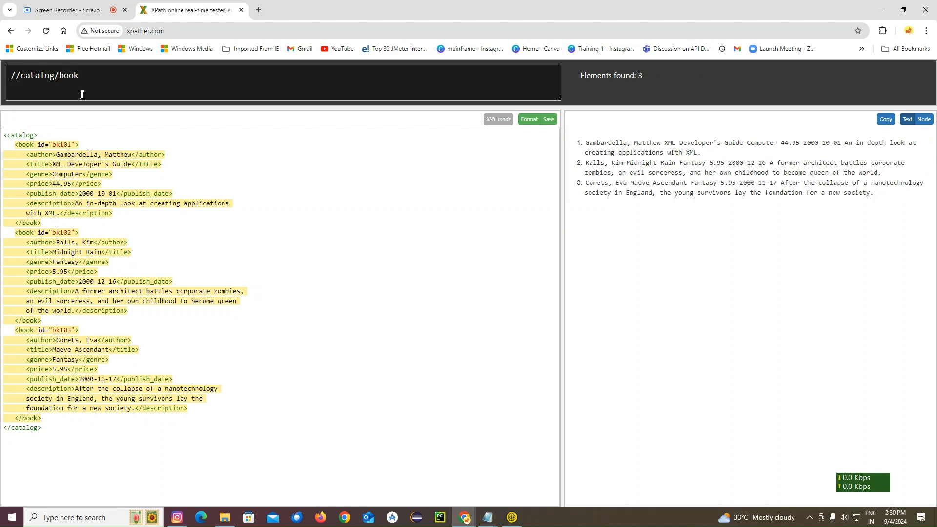
Step: Extend the XPath query to //catalog/book[2]/price to extract the second book's price
text([2)
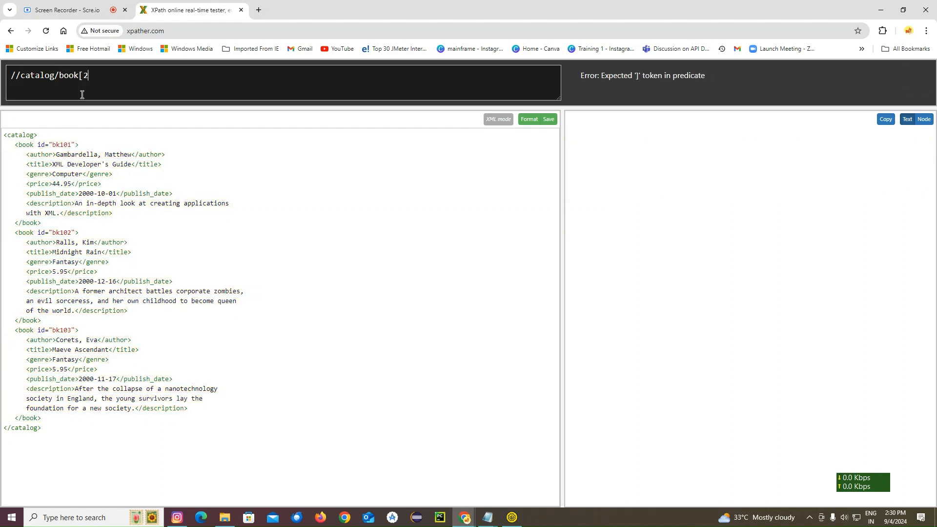
text(])
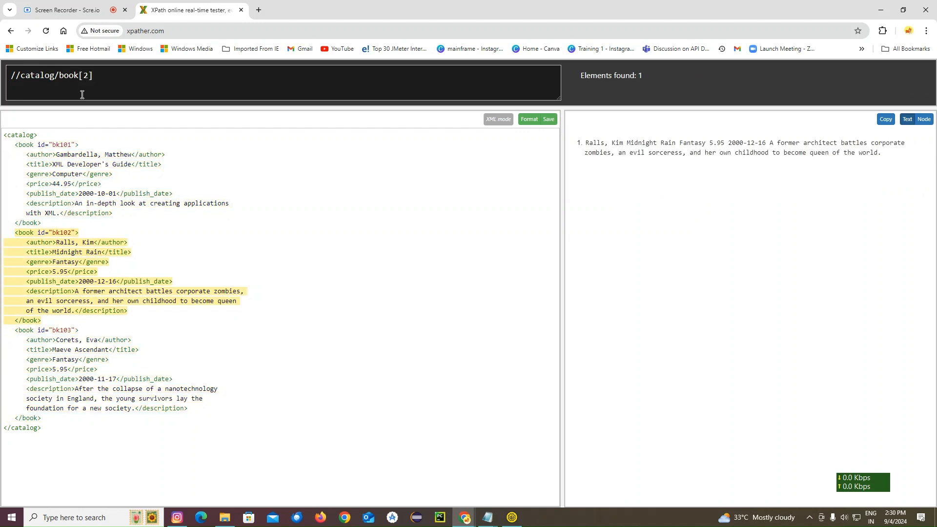
text(/price)
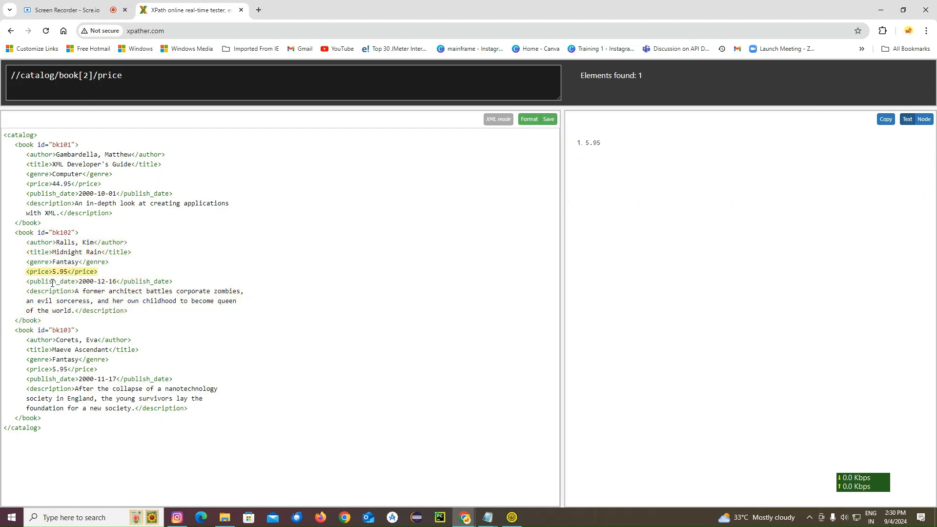
drag(619, 144, 585, 142)
Step: Query the third book's price with //catalog/book[3]/price, and its author with //catalog/book[3]/author
drag(161, 78, 4, 56)
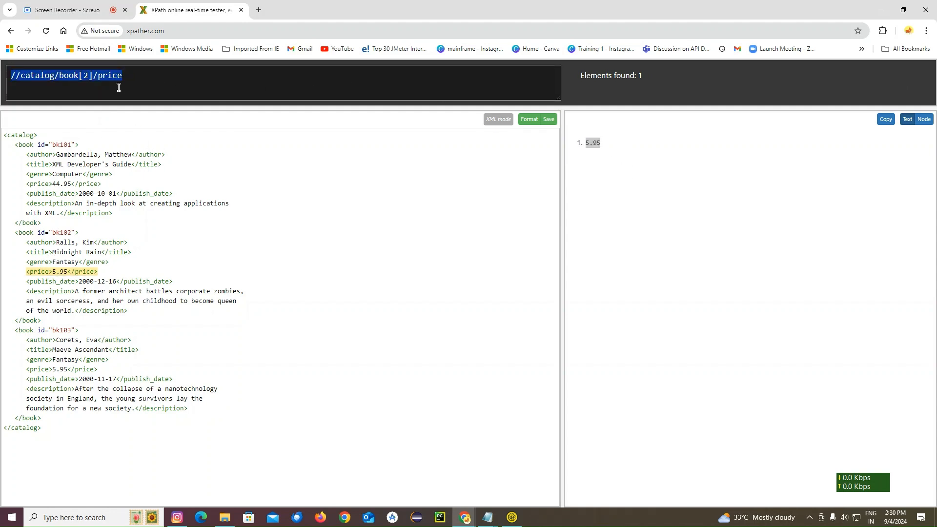
click(90, 77)
key(BackSpace)
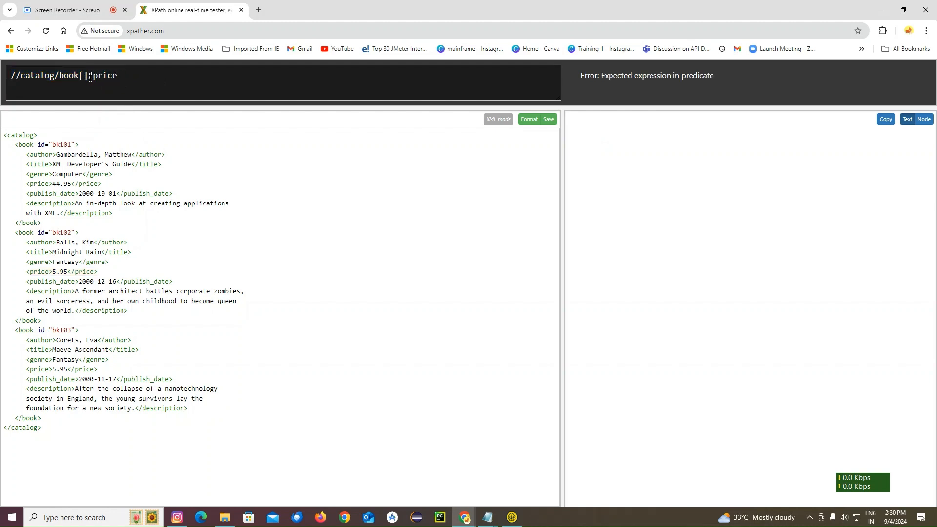
text(3)
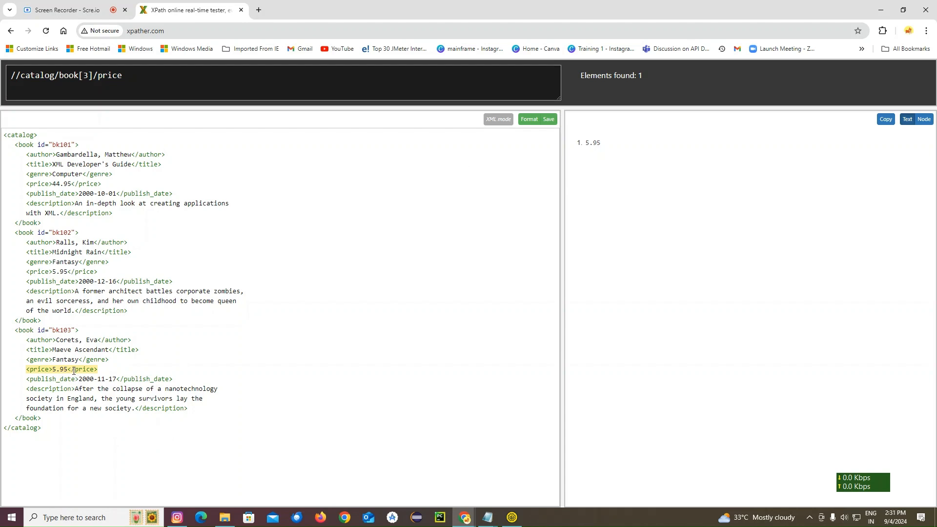
drag(123, 76, 101, 76)
text(author)
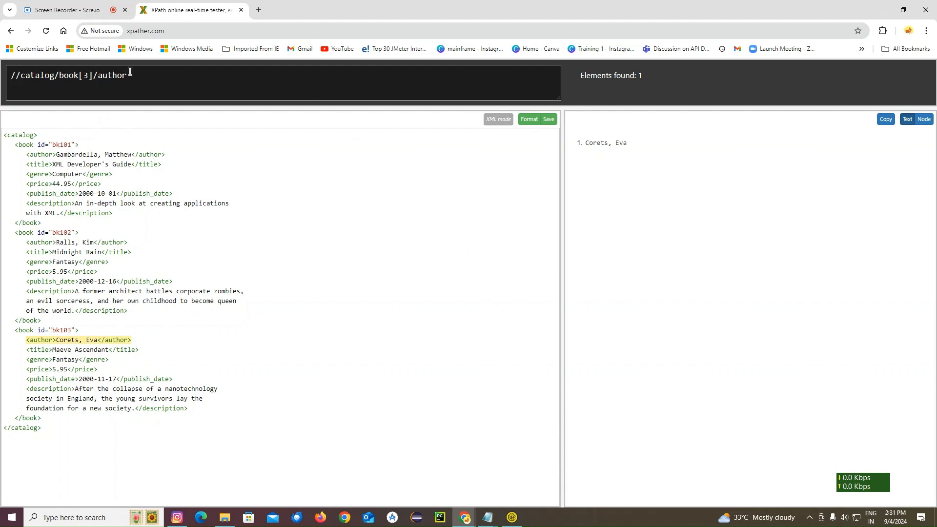
Step: Change the XPath query to //catalog/book[1]/author to extract the first book's author
click(87, 75)
key(BackSpace)
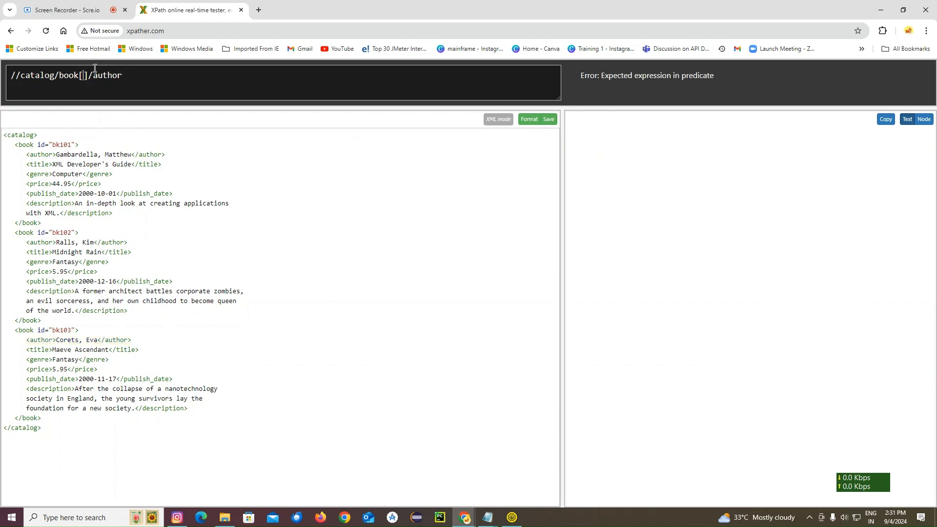
text(1)
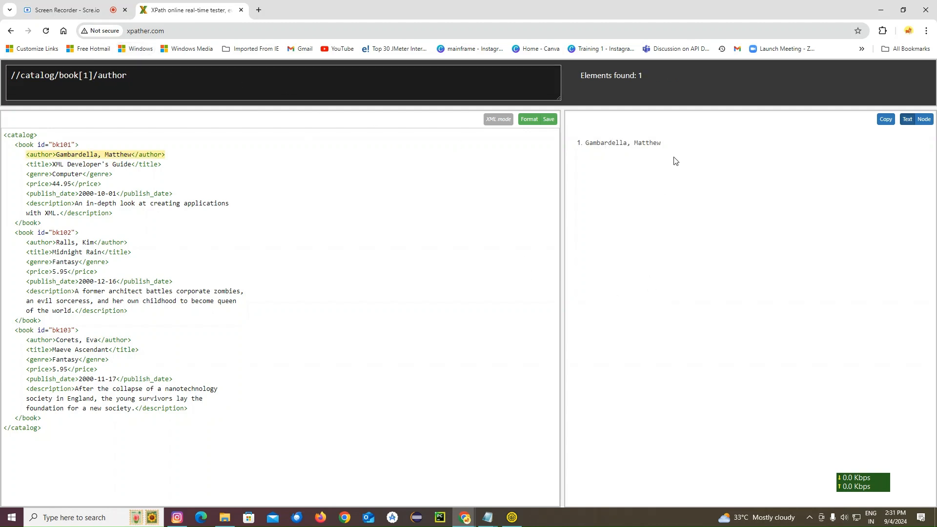
drag(677, 144, 593, 144)
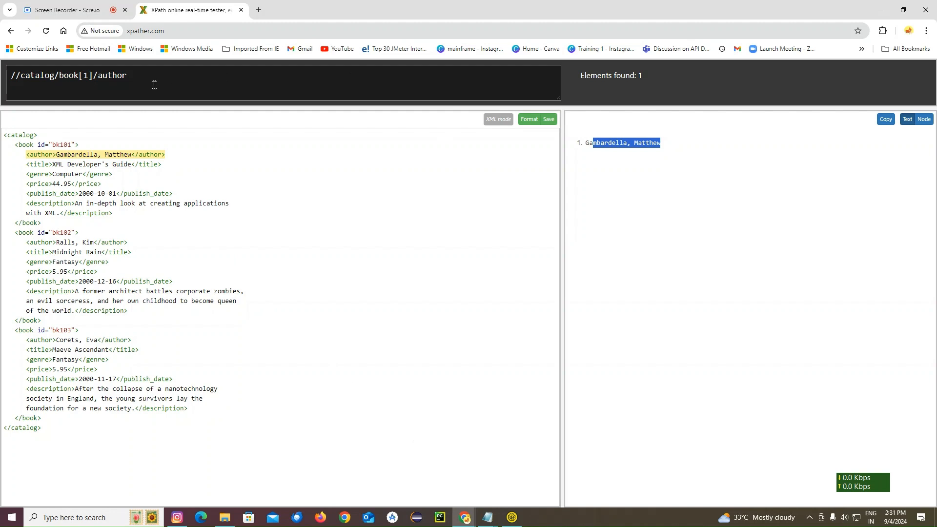
drag(153, 84, 2, 73)
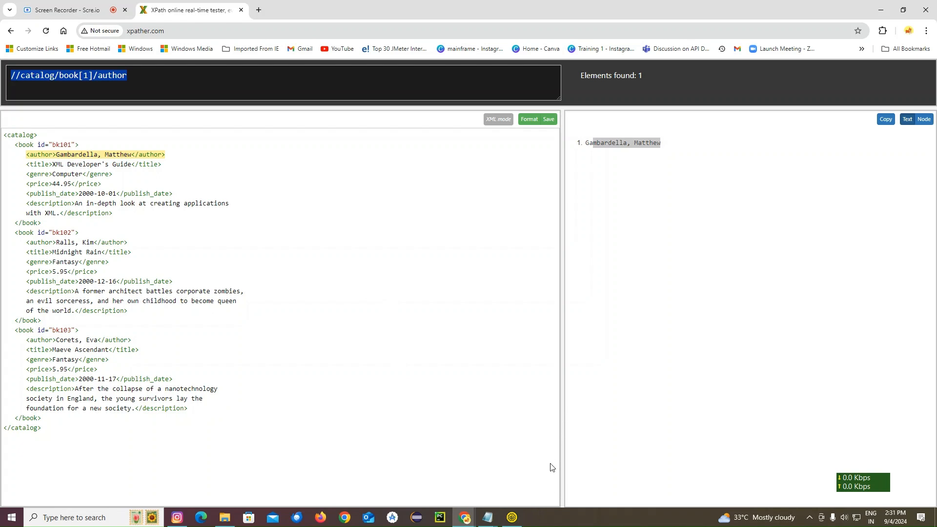
Step: Switch to SoapUI, replace the untitled Notepad document with a blank one without saving, and move its window clear of the XML response
key(alt+Tab)
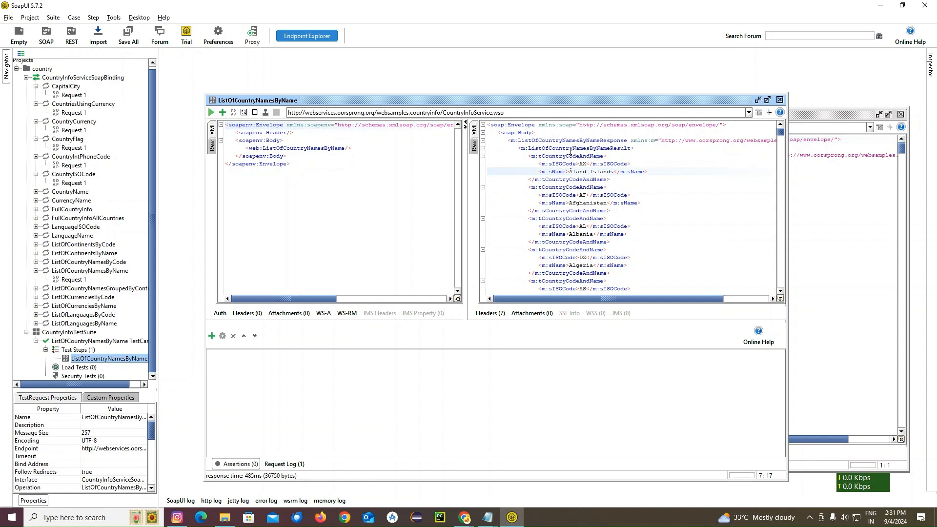
mouse_move(488, 517)
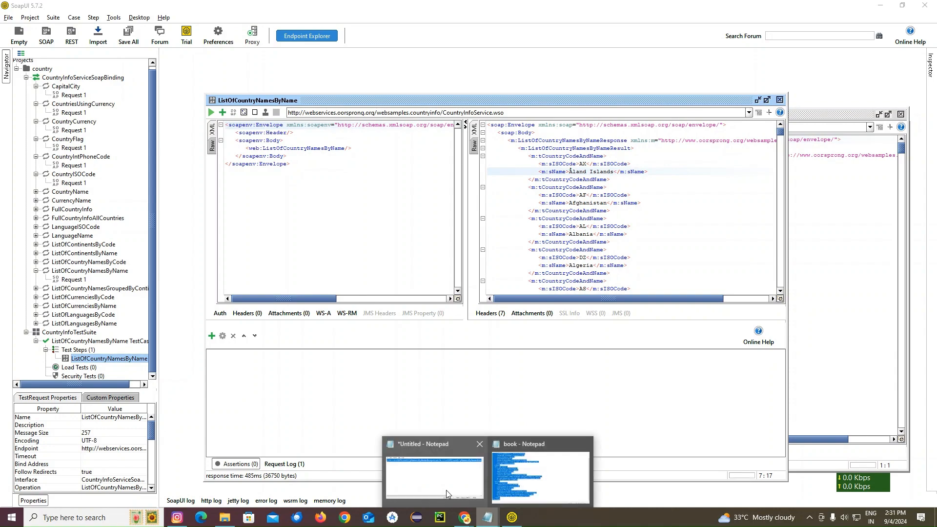
click(447, 493)
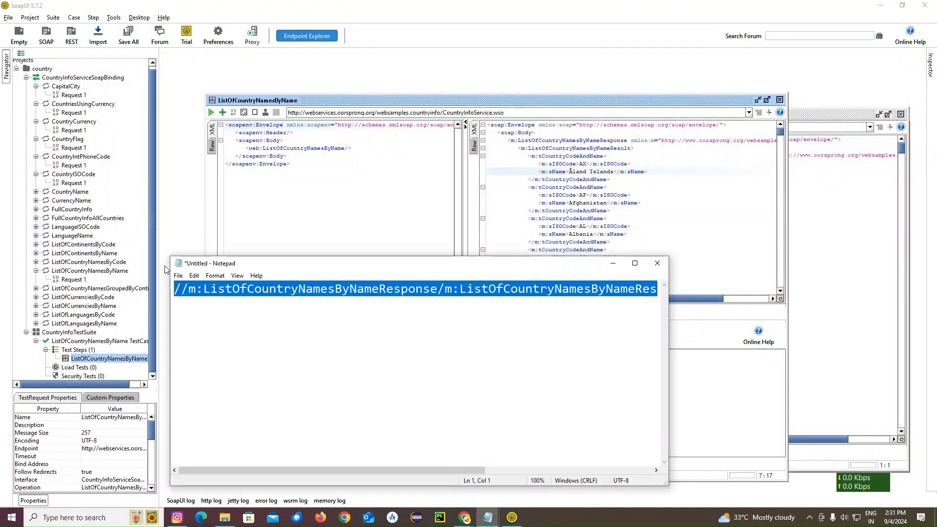
click(178, 275)
click(181, 289)
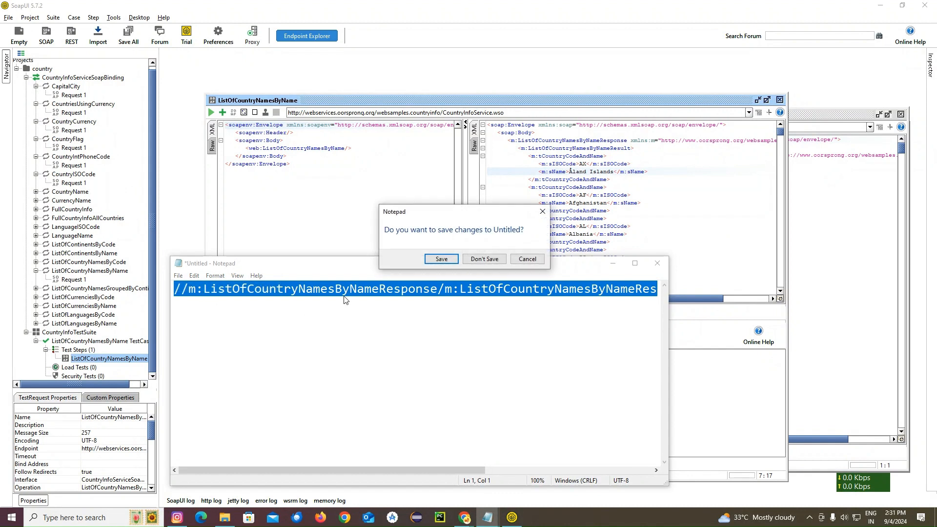
click(483, 259)
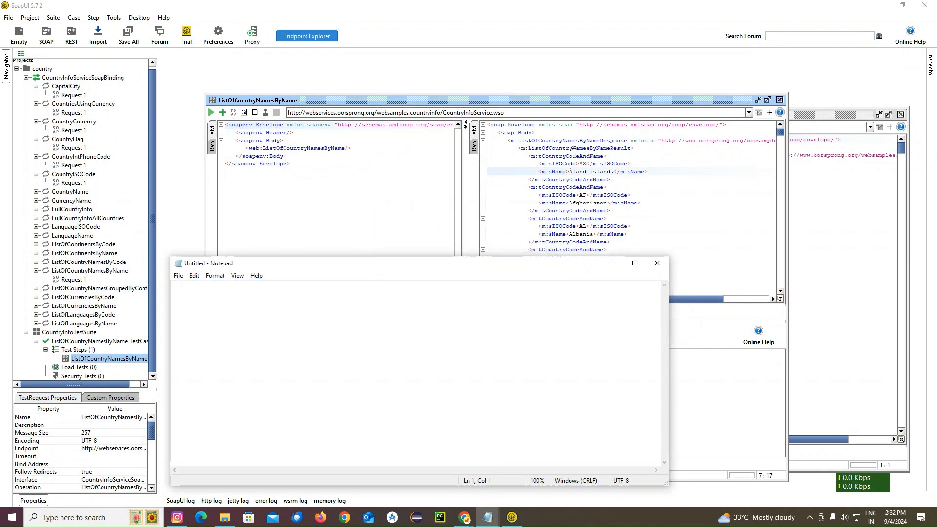
drag(271, 263, 101, 166)
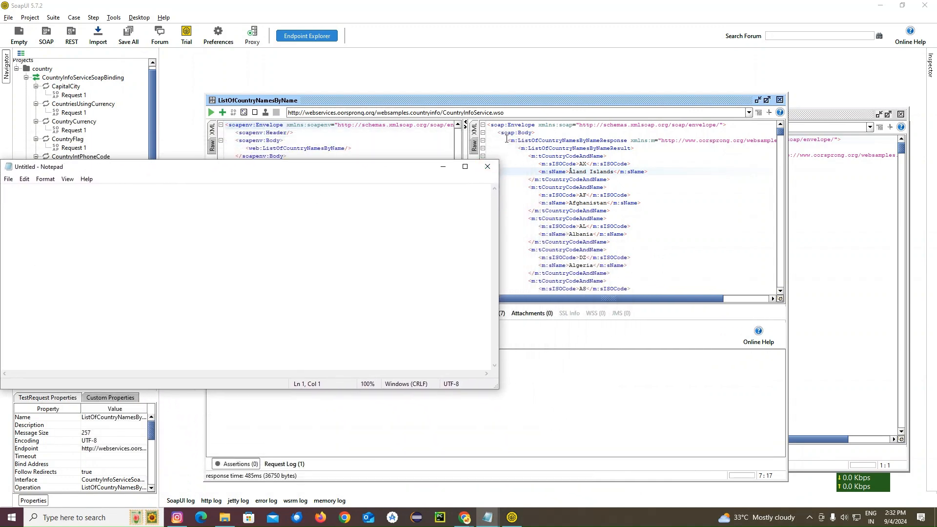
Step: Begin the XPath expression in the blank Notepad document with //m:ListOfCountryNamesByNameResponse, copying the element name from the SoapUI response
drag(266, 167, 661, 238)
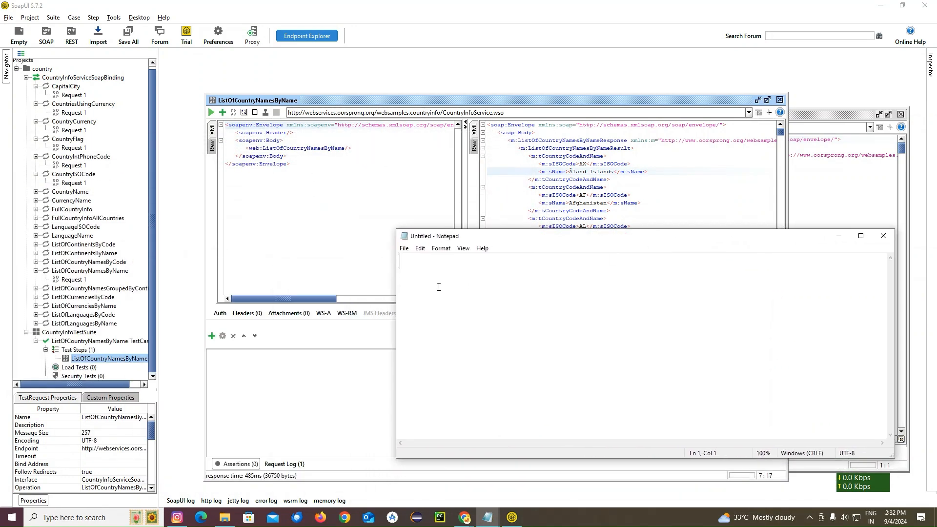
text(//)
click(569, 149)
drag(627, 141, 527, 136)
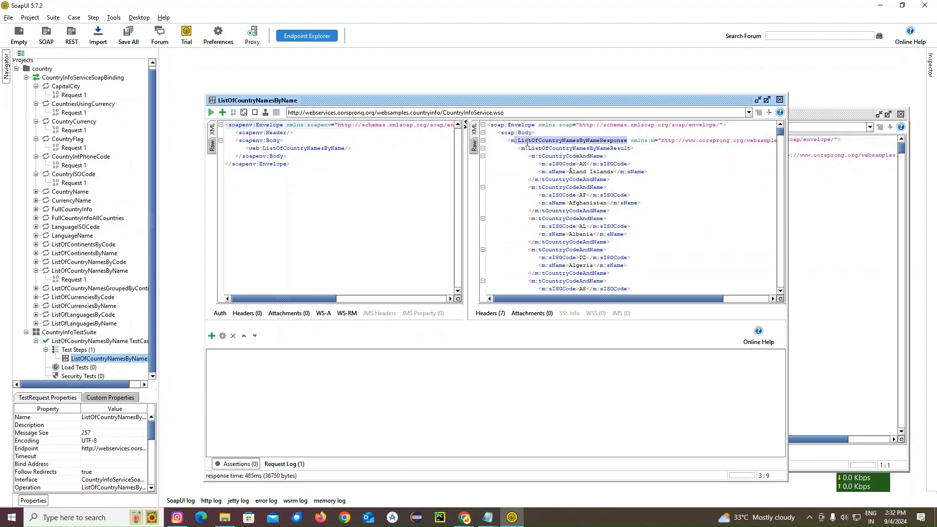
right_click(527, 141)
click(511, 142)
drag(510, 141, 628, 140)
right_click(620, 142)
click(628, 243)
mouse_move(488, 517)
click(427, 487)
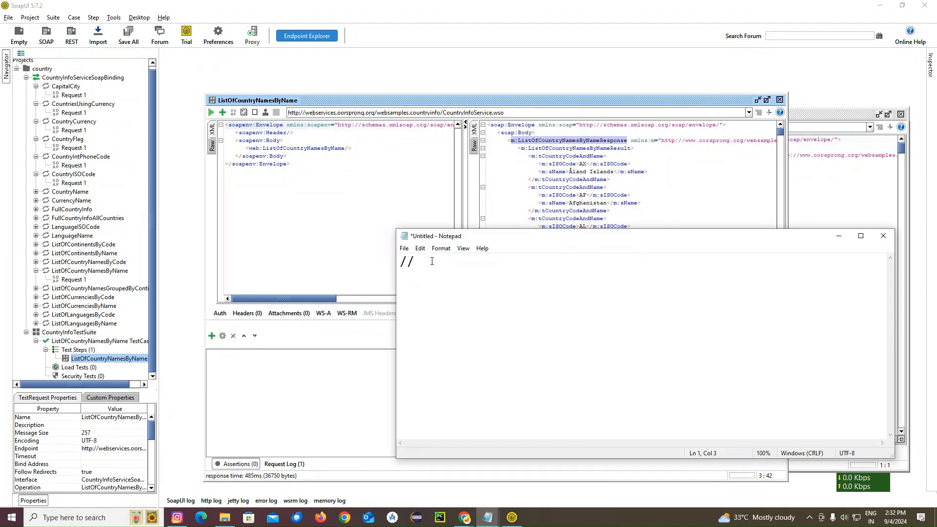
key(ctrl+v)
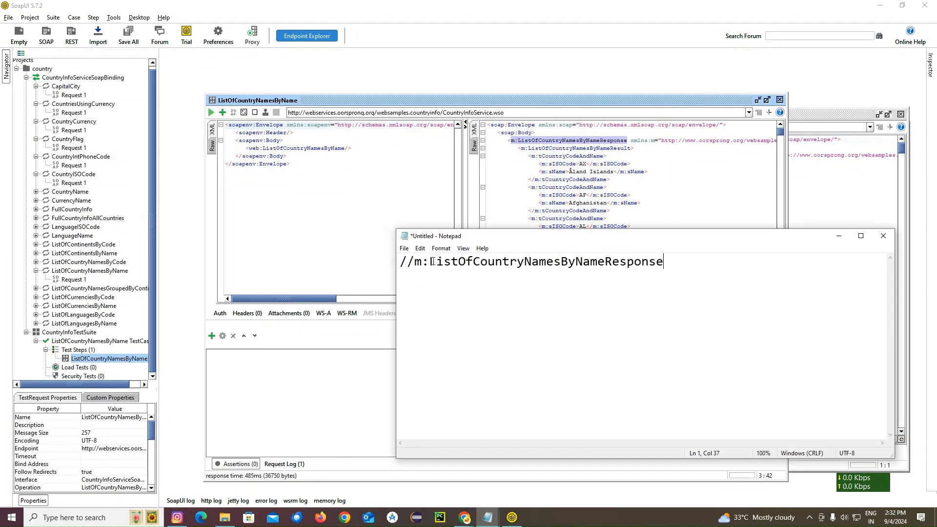
Step: Copy the m:ListOfCountryNamesByNameResult element name from the response and append it to the Notepad expression after //
click(630, 148)
drag(630, 148, 526, 147)
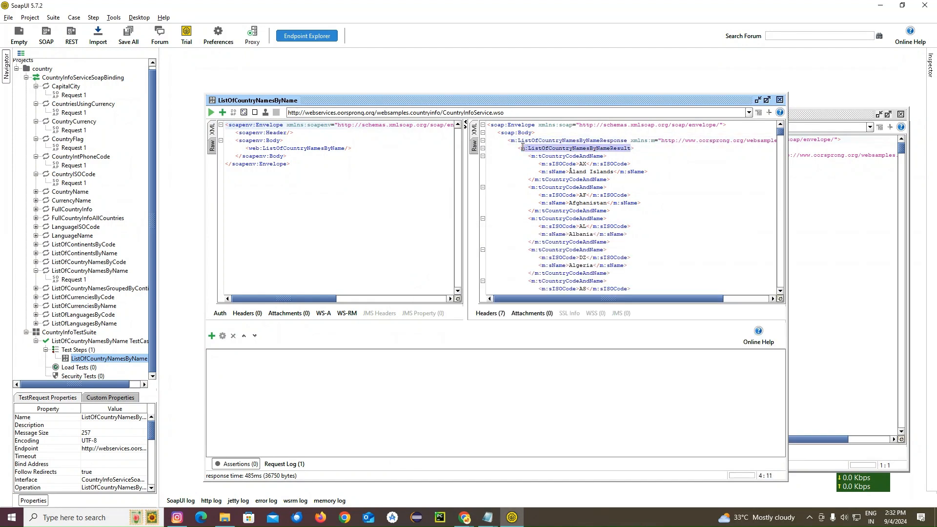
right_click(525, 148)
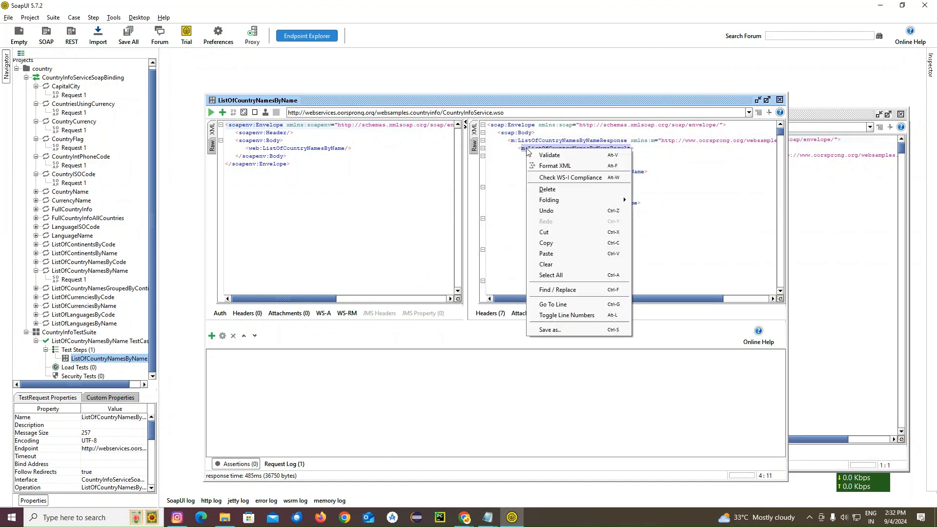
click(551, 242)
mouse_move(487, 517)
click(437, 460)
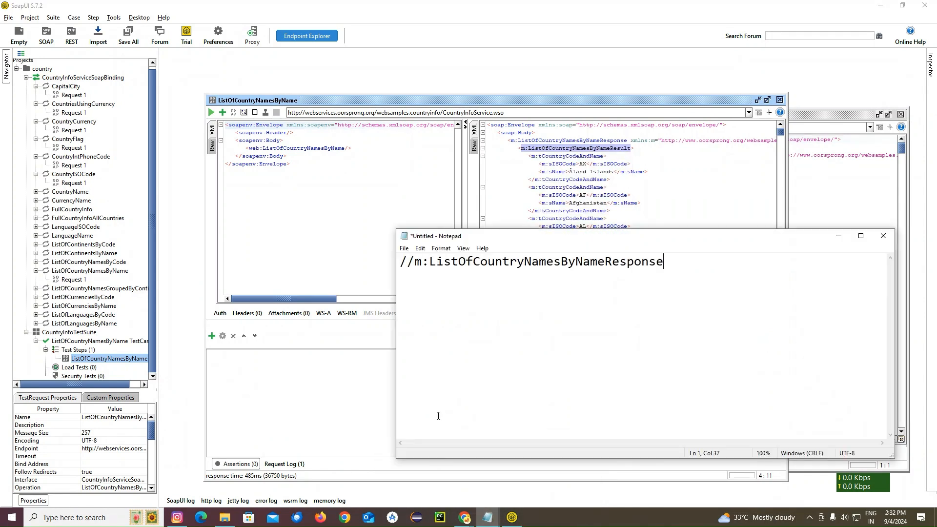
text(//)
key(ctrl+v)
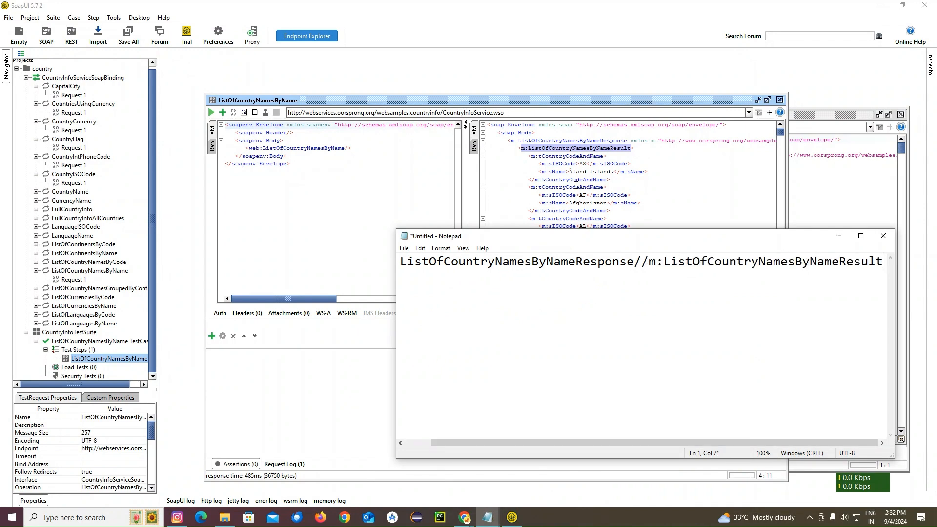
Step: Copy m:tCountryCodeAndName from the response and append it to the expression as /m:tCountryCodeAndName in the maximized Notepad window
drag(605, 157, 532, 156)
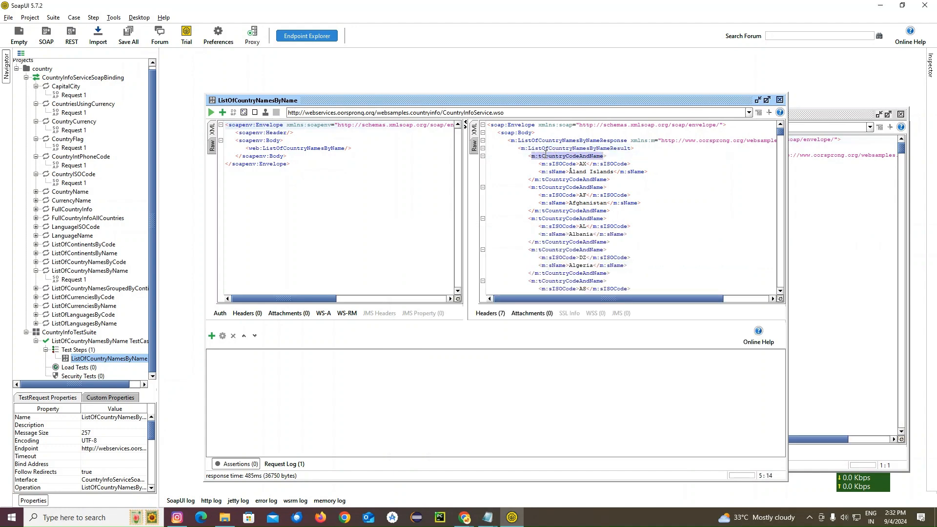
right_click(543, 155)
click(562, 250)
mouse_move(487, 517)
click(454, 491)
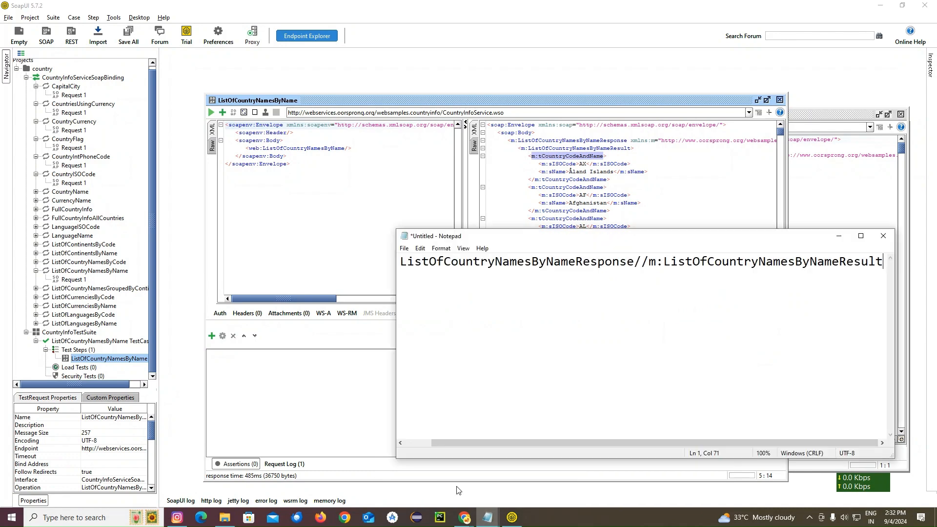
click(860, 236)
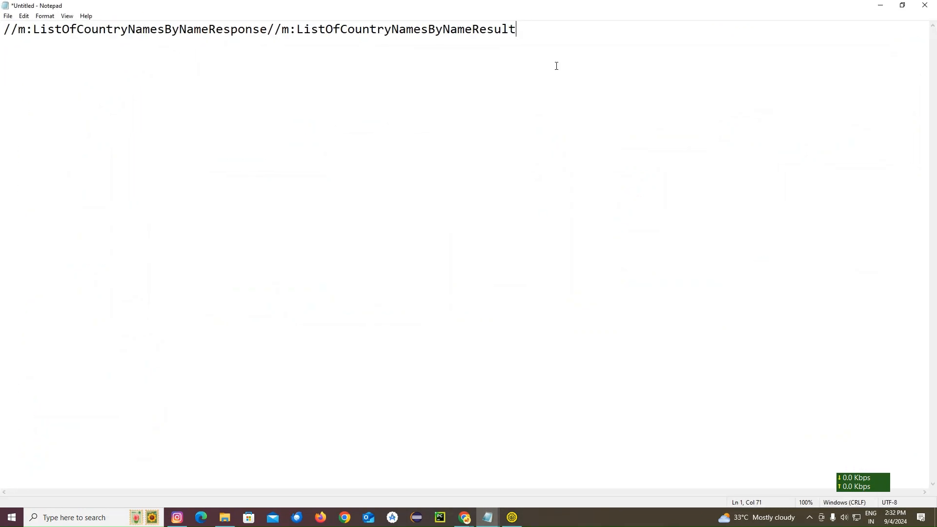
text(//)
key(ctrl+v)
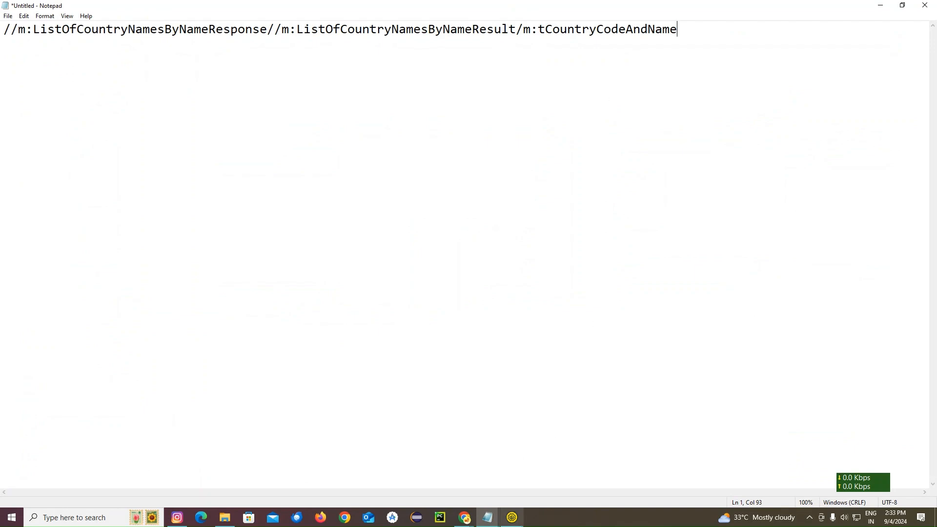
Step: Add the index [2] and a trailing slash after m:tCountryCodeAndName in the Notepad expression
click(518, 522)
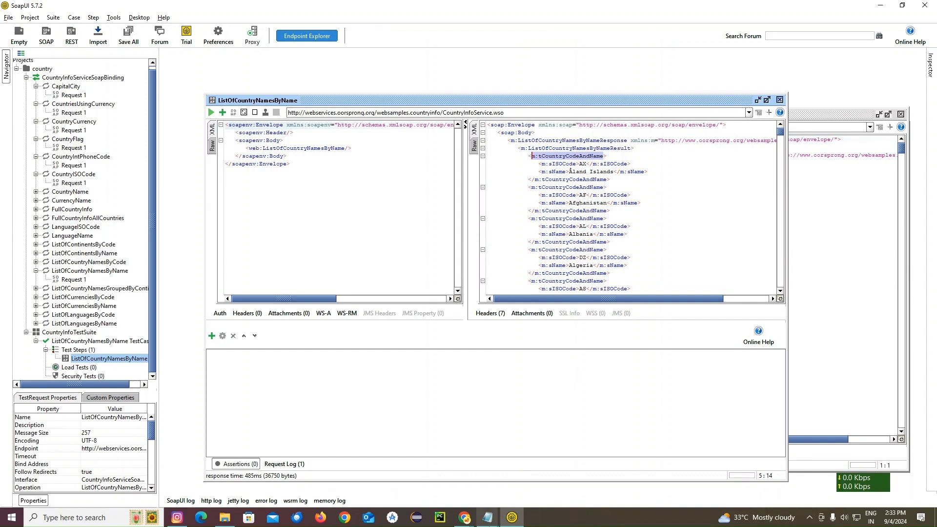
mouse_move(486, 522)
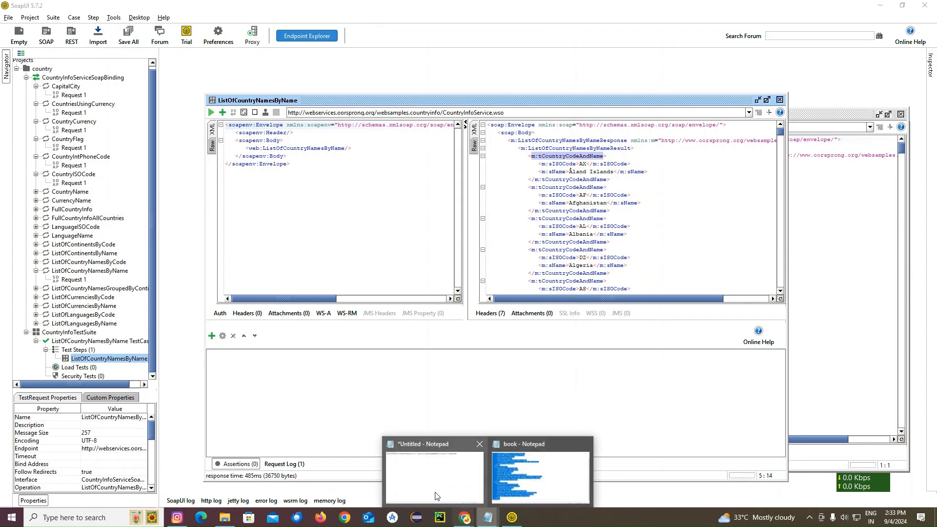
click(439, 444)
text([32)
key(BackSpace)
key(BackSpace)
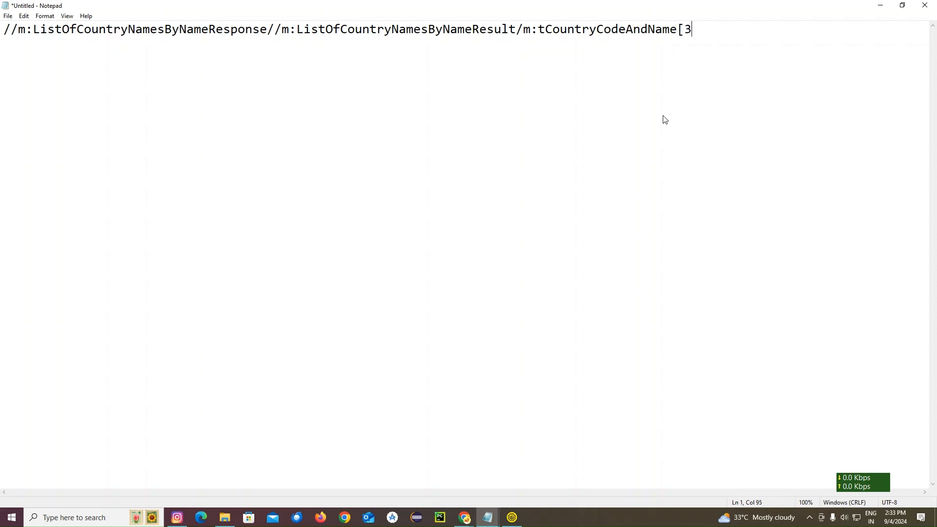
text(2]/)
Step: Copy the m:sName element name from the SoapUI response and append it to the end of the Notepad expression
click(512, 518)
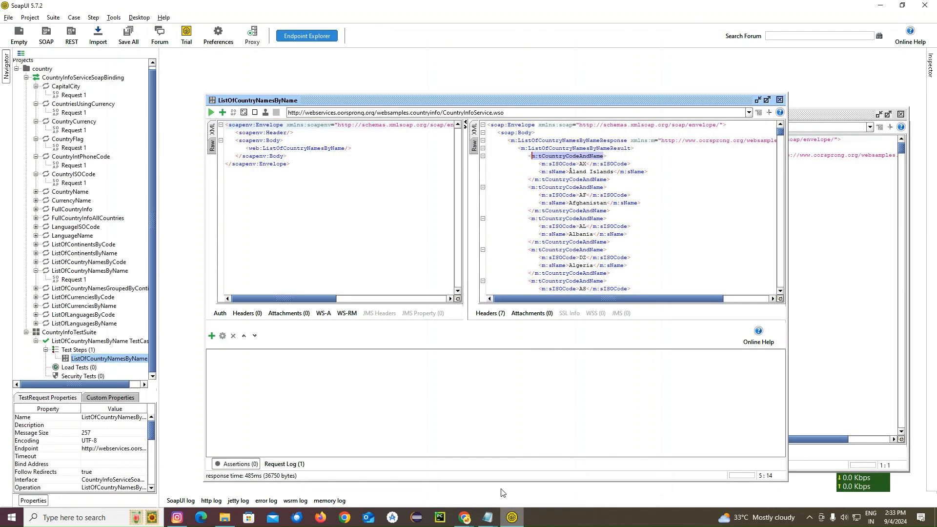
drag(566, 166, 543, 172)
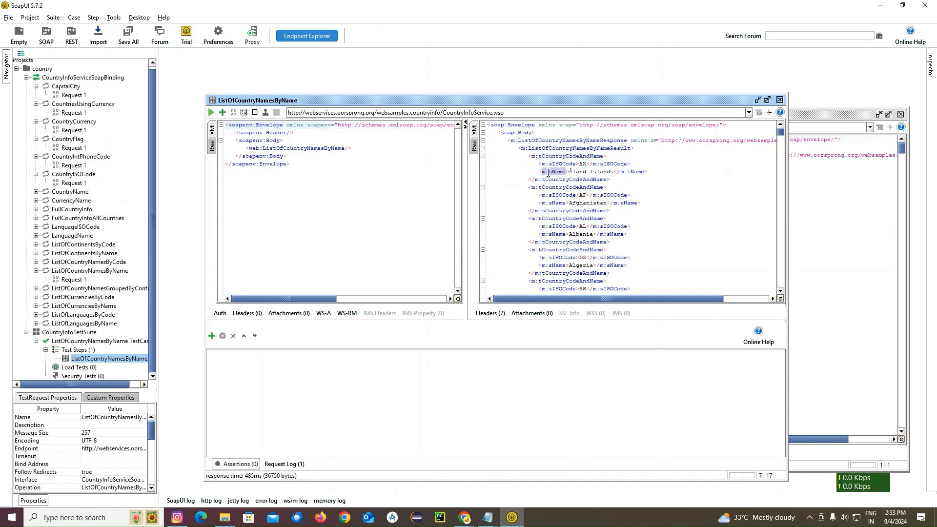
right_click(549, 173)
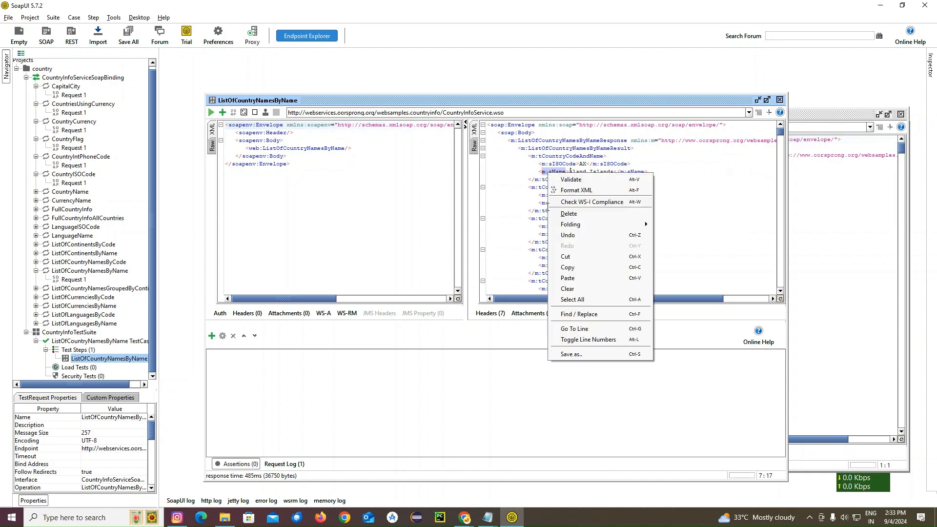
click(566, 268)
mouse_move(488, 518)
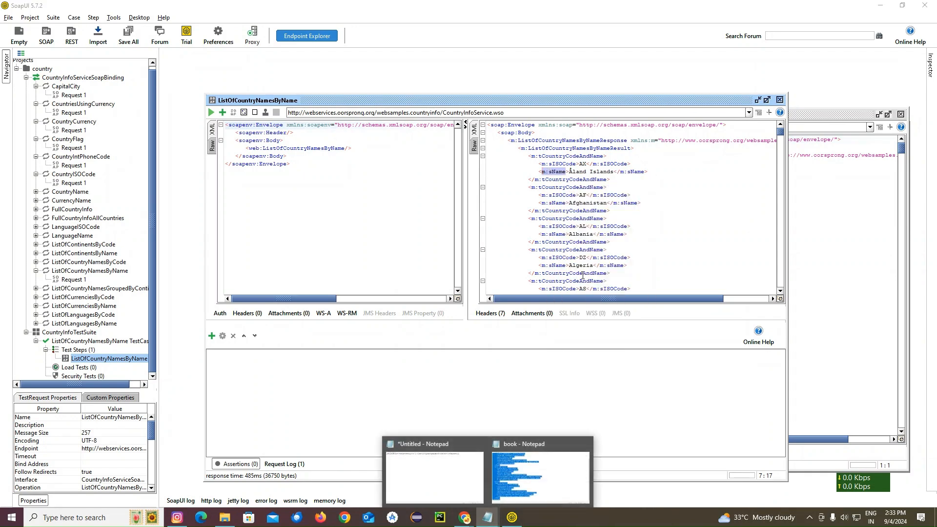
click(434, 470)
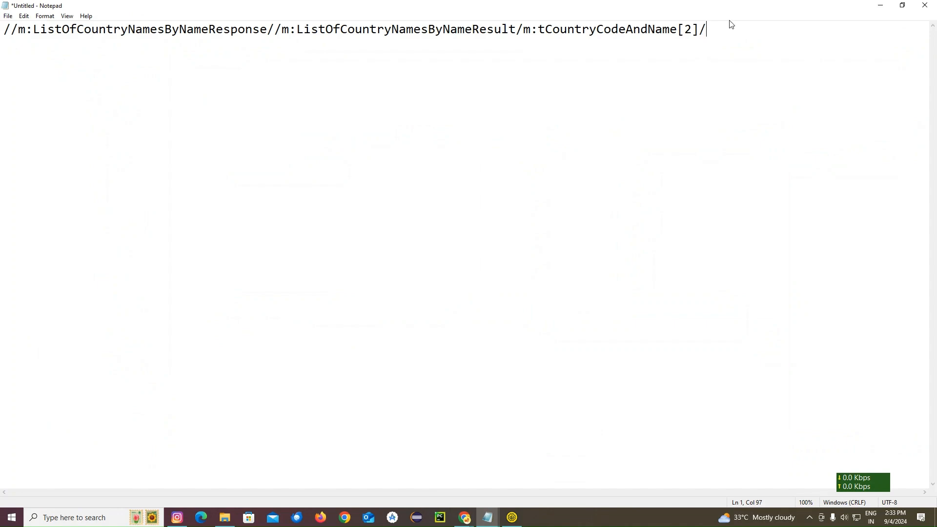
key(ctrl+v)
Step: Copy the complete XPath expression from Notepad and switch back to the ListOfCountryNamesByName test step in SoapUI
key(ctrl+shift+Left)
key(shift+Home)
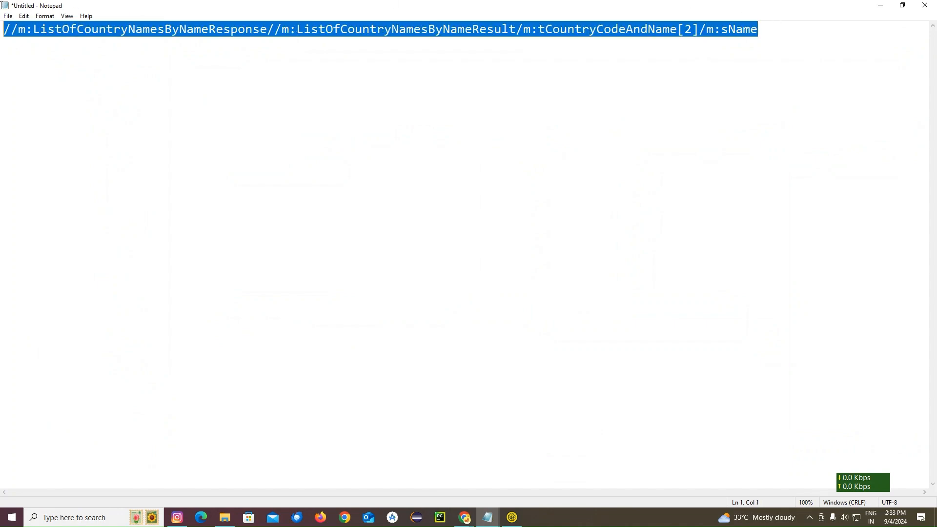
right_click(53, 26)
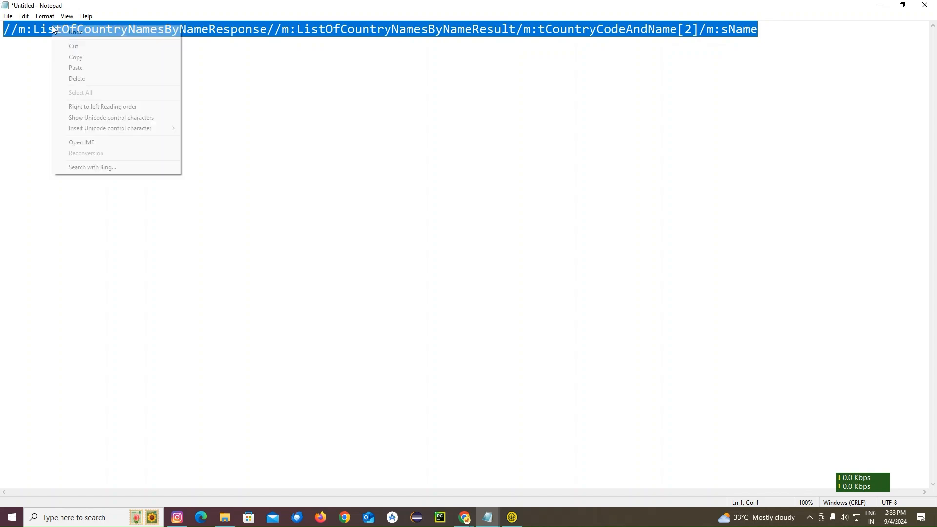
click(87, 60)
click(507, 522)
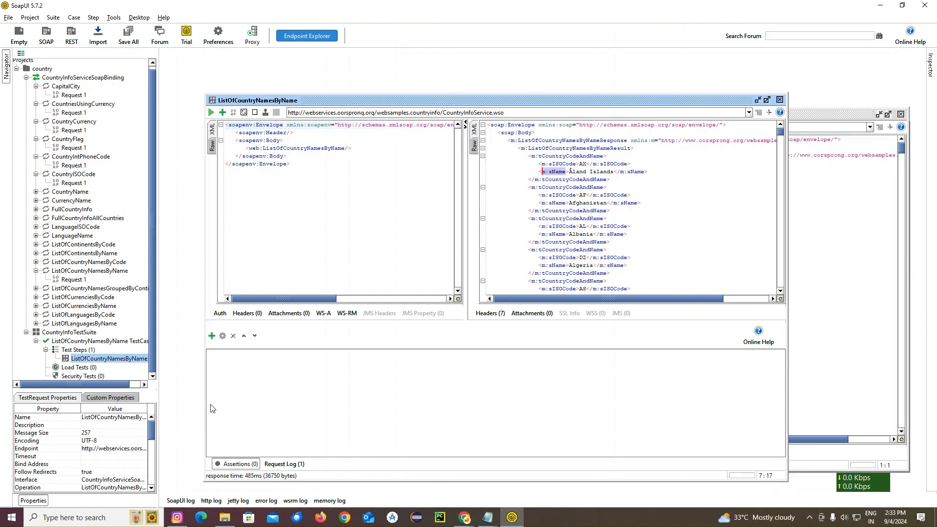
click(93, 356)
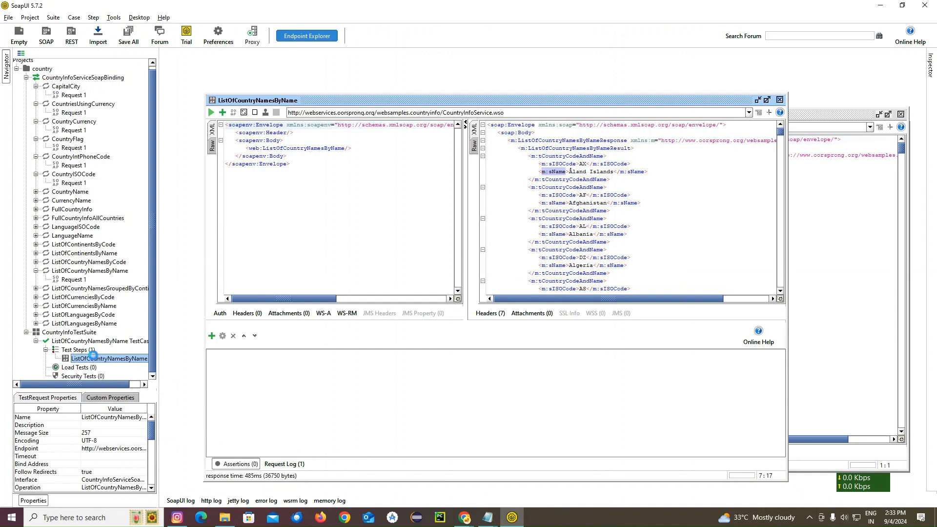
Step: Add an XPath Match assertion from the Property Content category to the ListOfCountryNamesByName test step
click(211, 336)
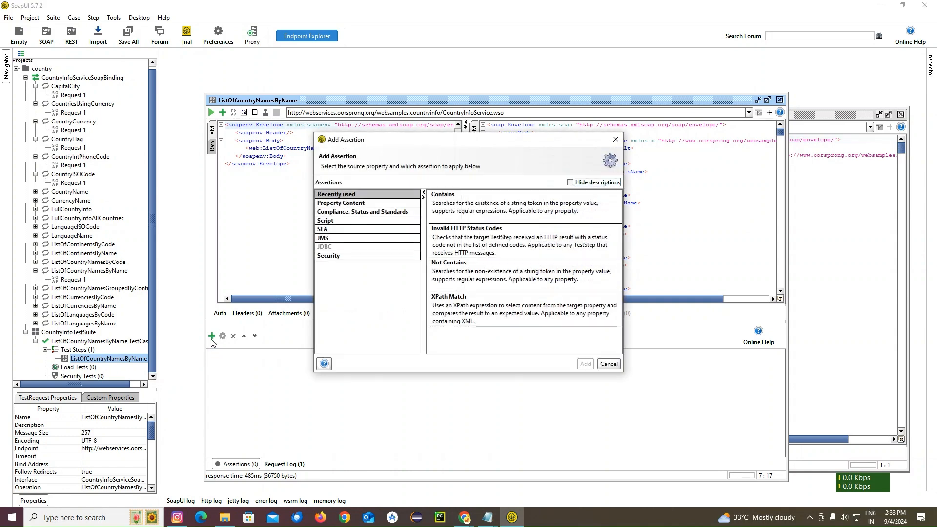
click(358, 214)
scroll(469, 262, down, 4)
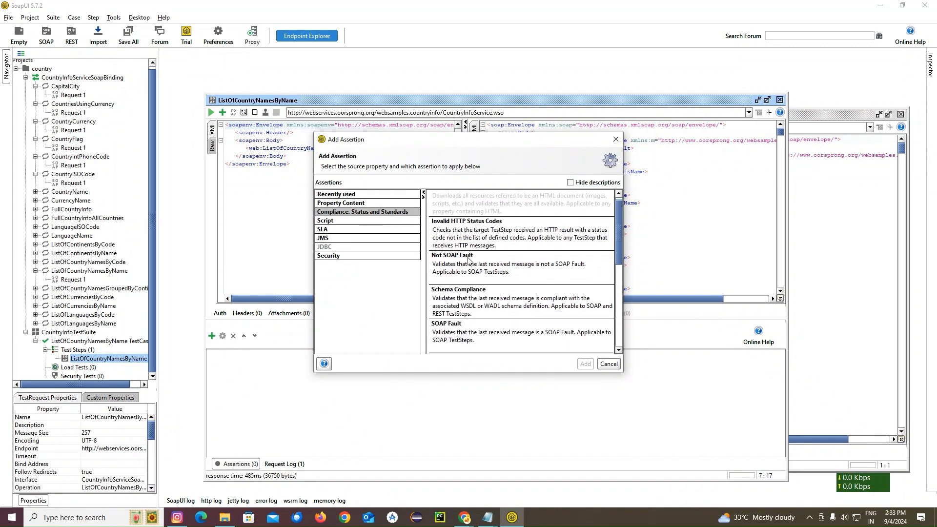
scroll(464, 272, down, 5)
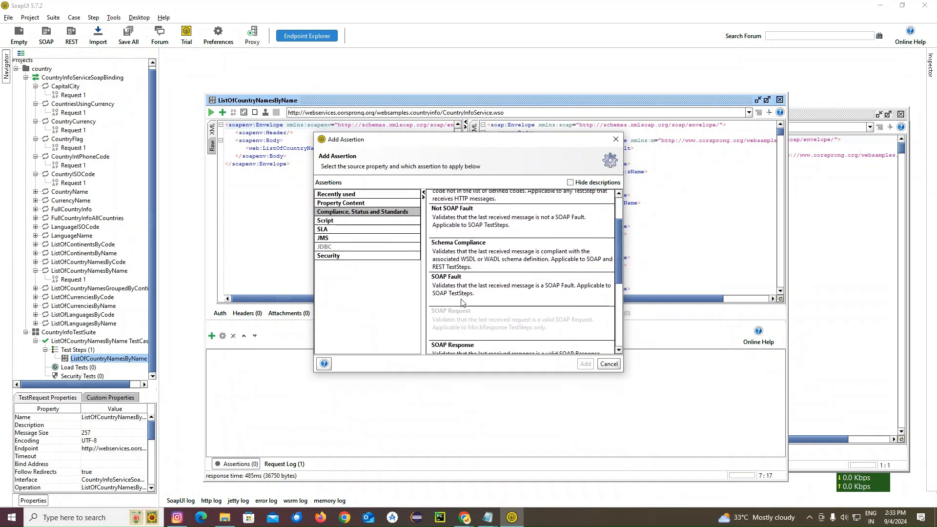
scroll(464, 317, down, 5)
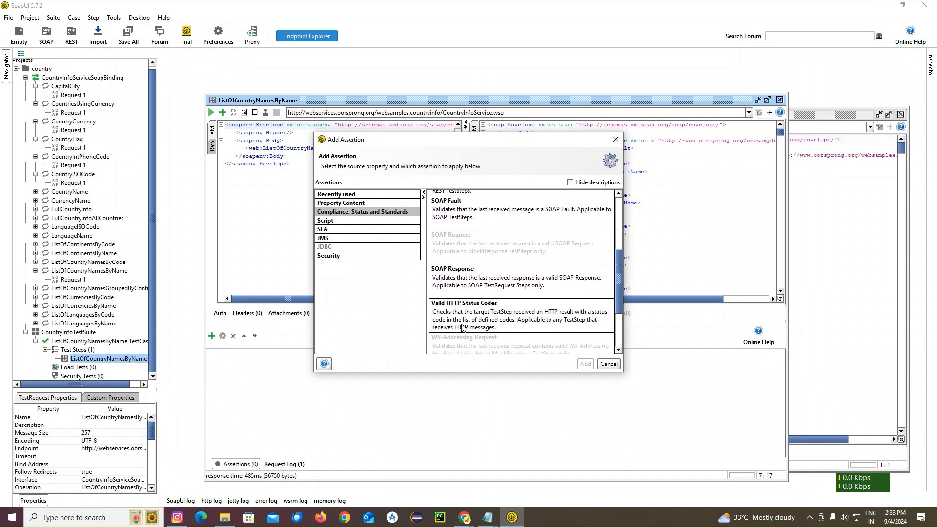
scroll(463, 326, down, 3)
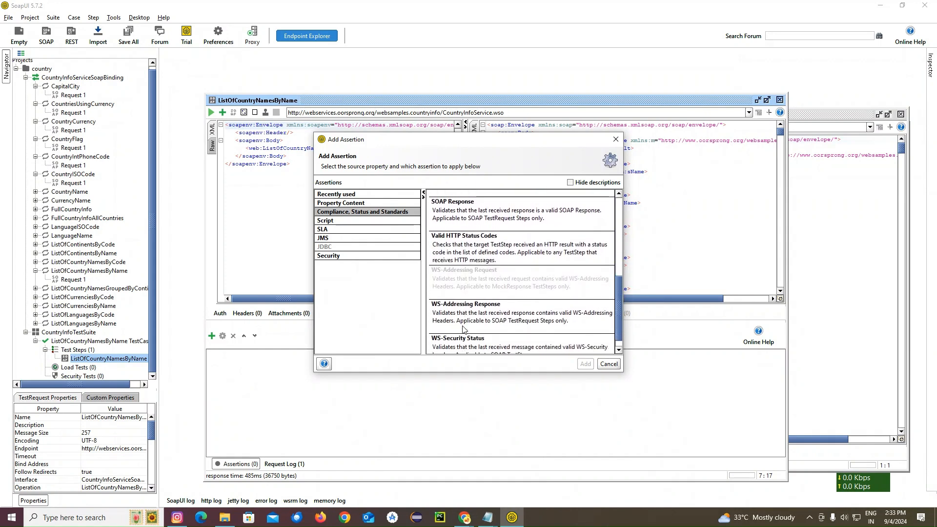
click(351, 203)
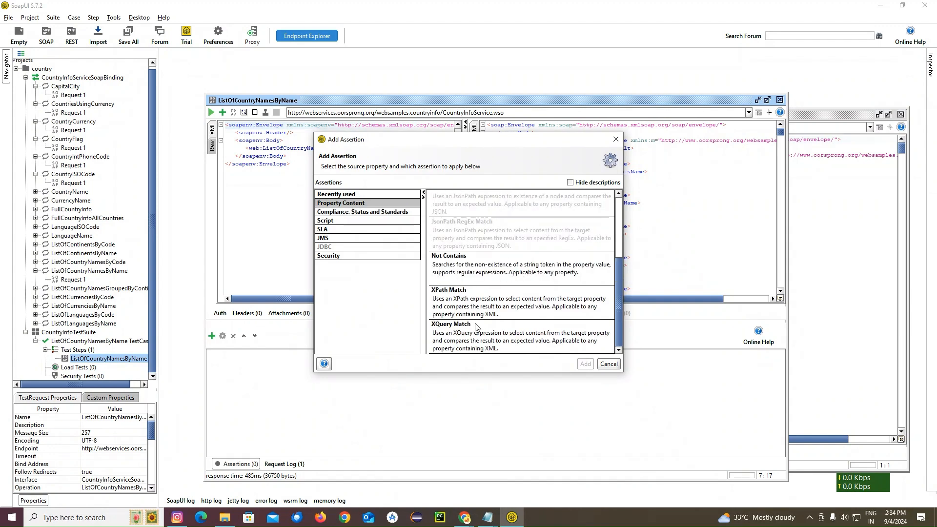
click(447, 295)
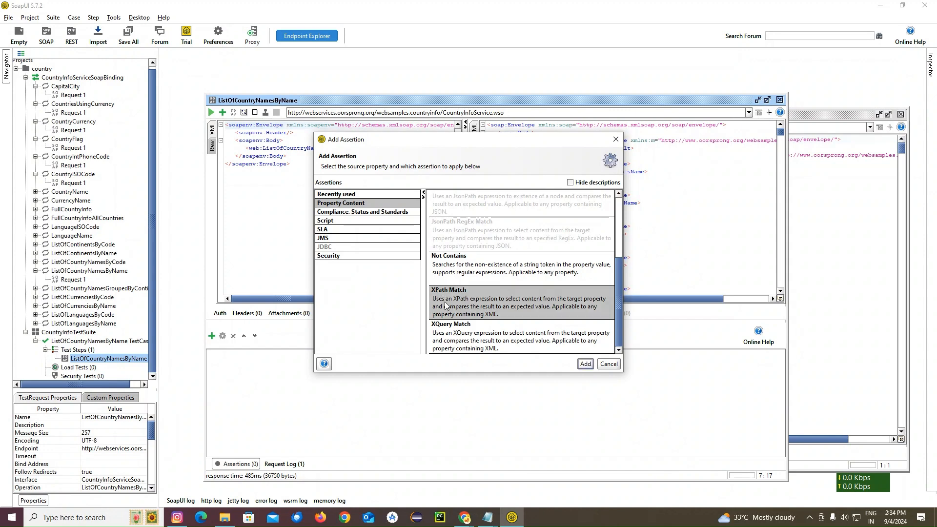
click(587, 364)
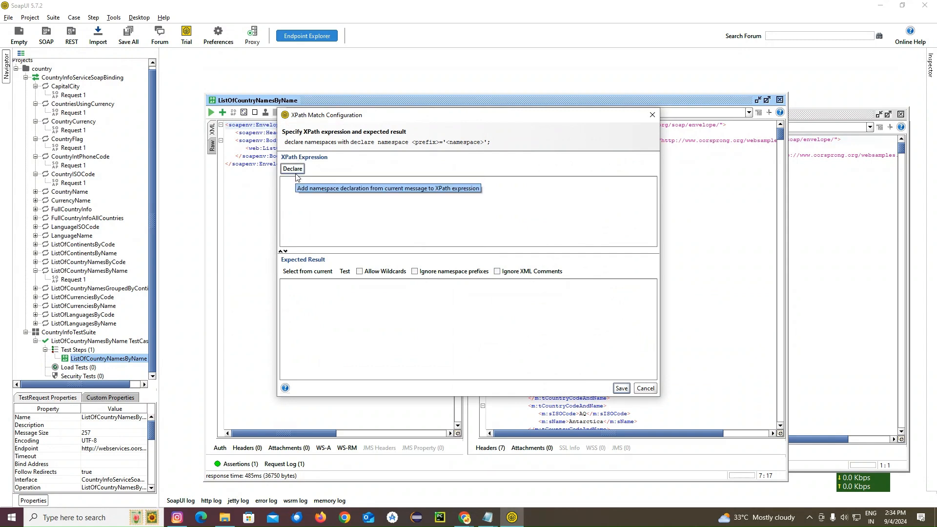
Step: Declare the namespaces, paste the copied XPath below them, and fill the expected result from the current response
click(295, 171)
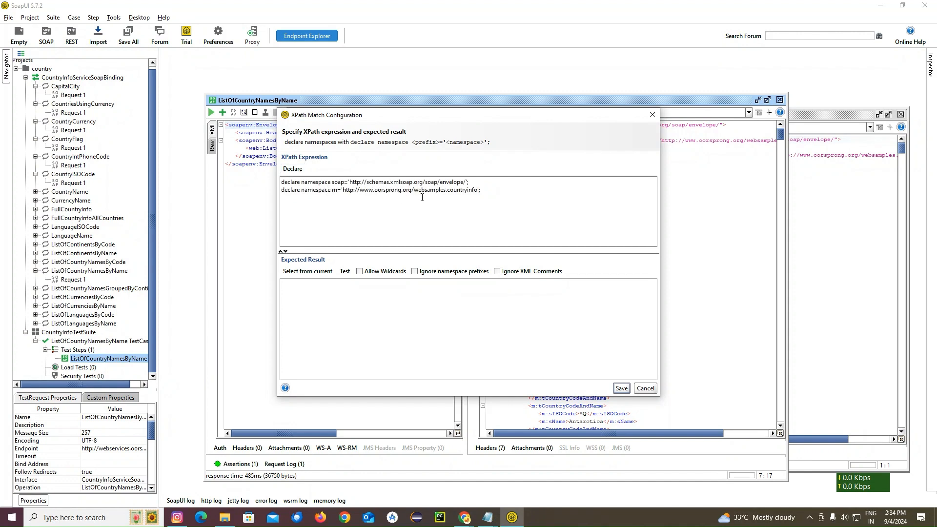
click(486, 193)
key(ctrl+v)
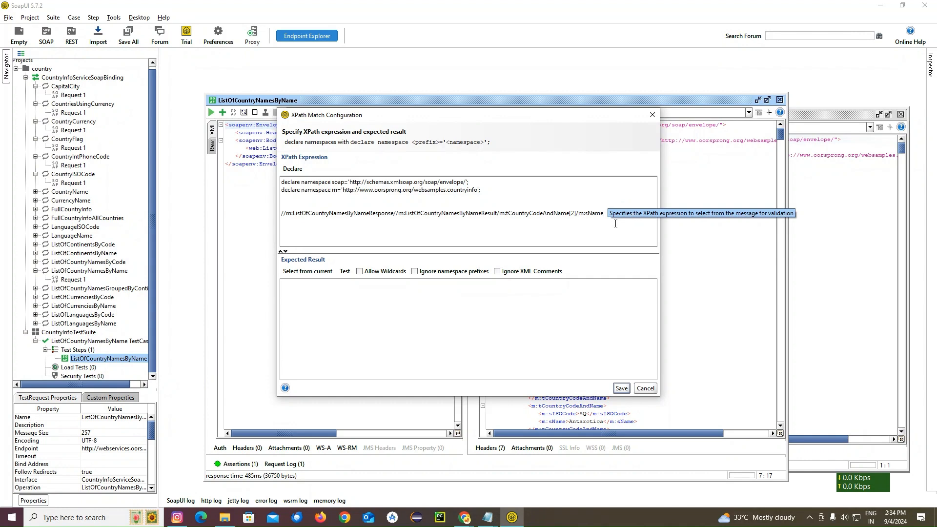
click(296, 273)
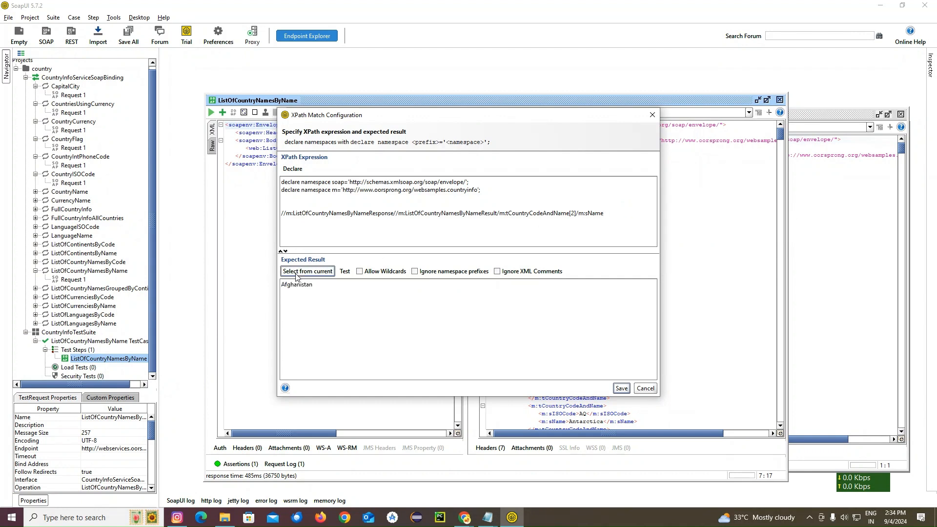
Step: Save the XPath Match assertion and run the ListOfCountryNamesByName test step request again
drag(320, 291, 264, 286)
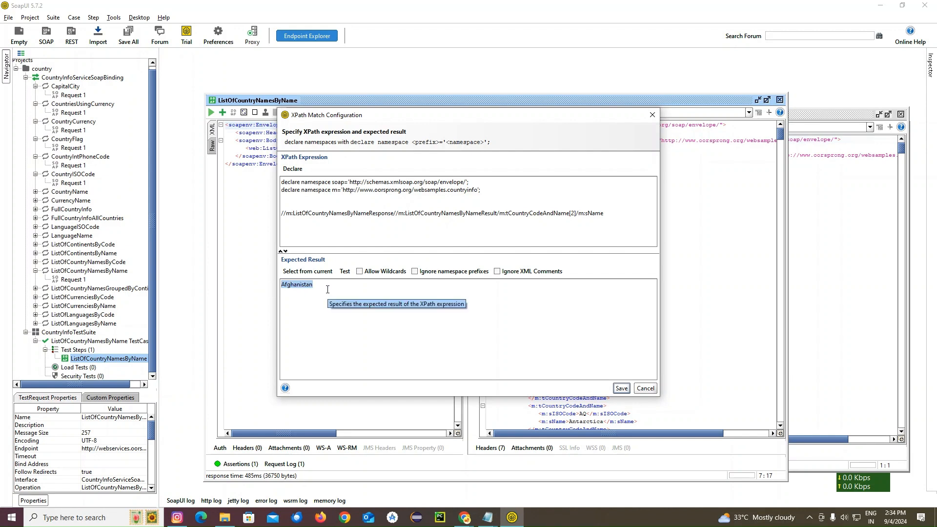
click(622, 388)
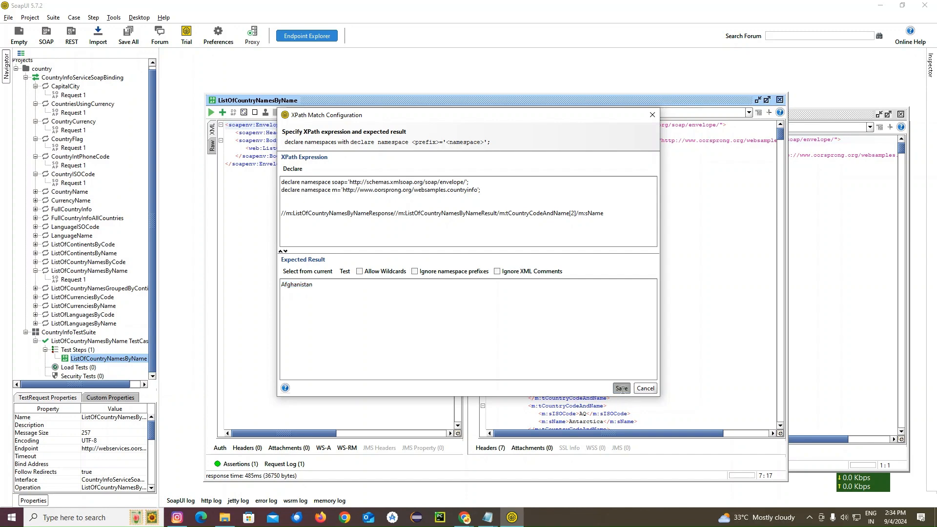
click(96, 360)
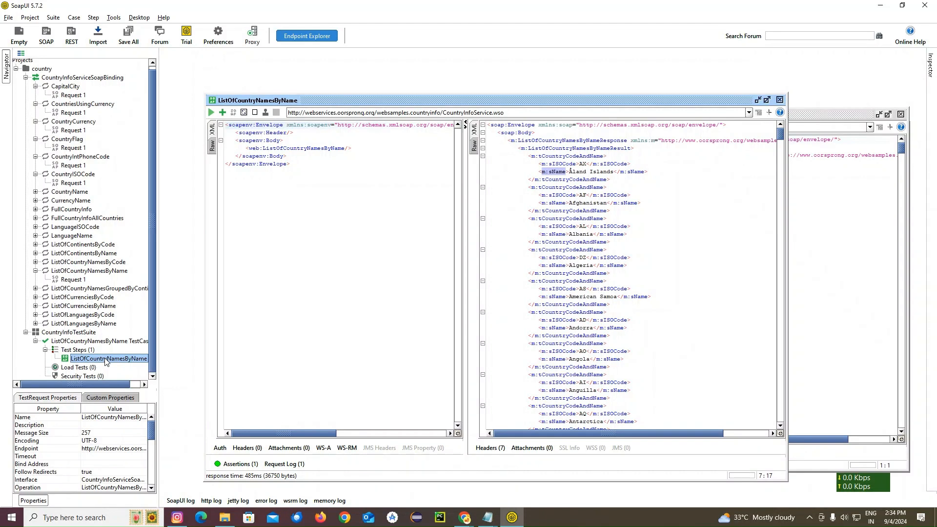
click(69, 351)
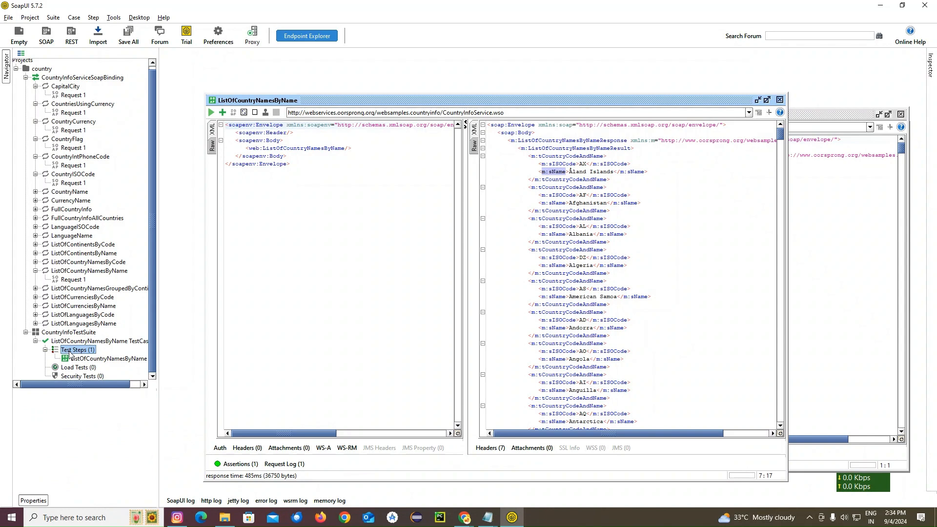
click(82, 361)
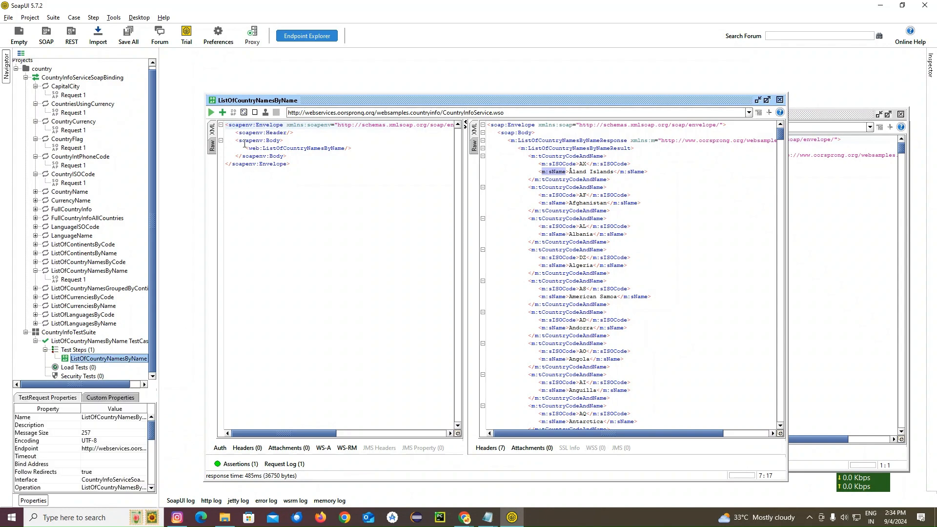
click(210, 113)
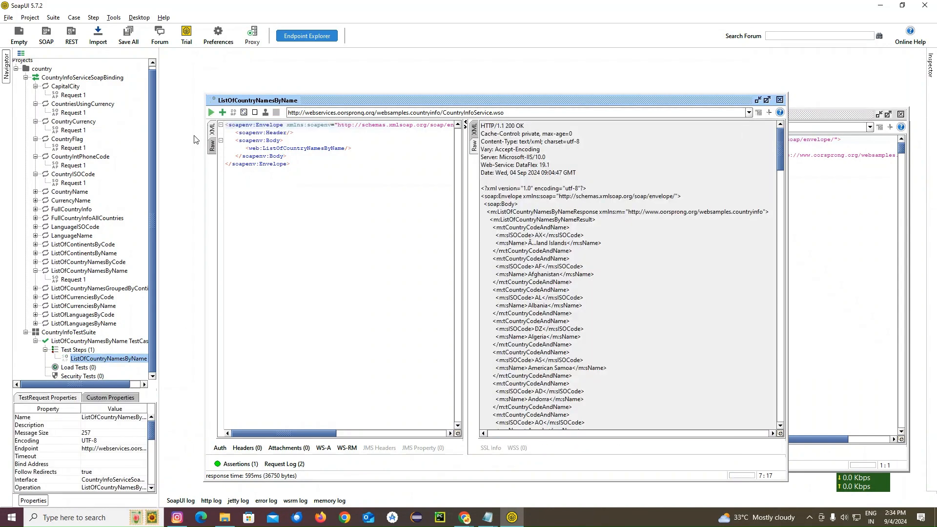
Step: Open the ListOfCountryNamesByName TestCase, run it to check the assertion, and close its window
right_click(75, 360)
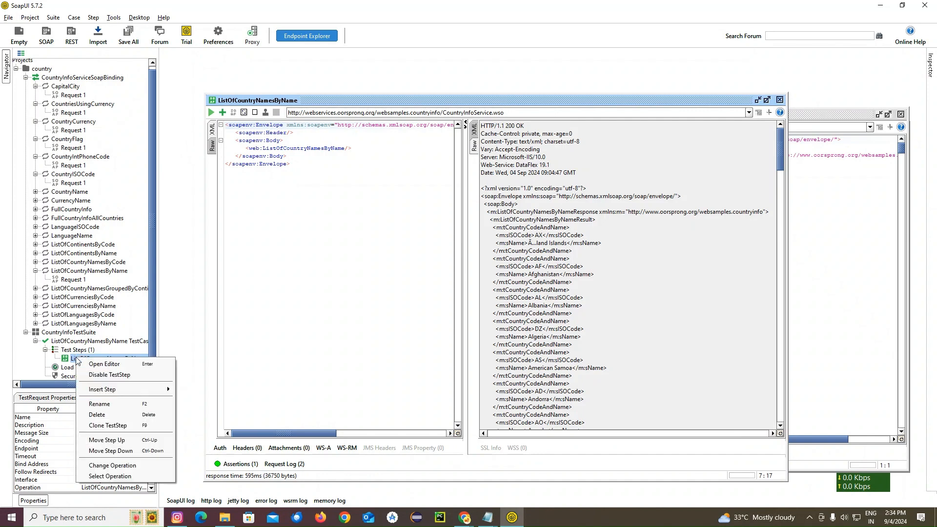
click(63, 362)
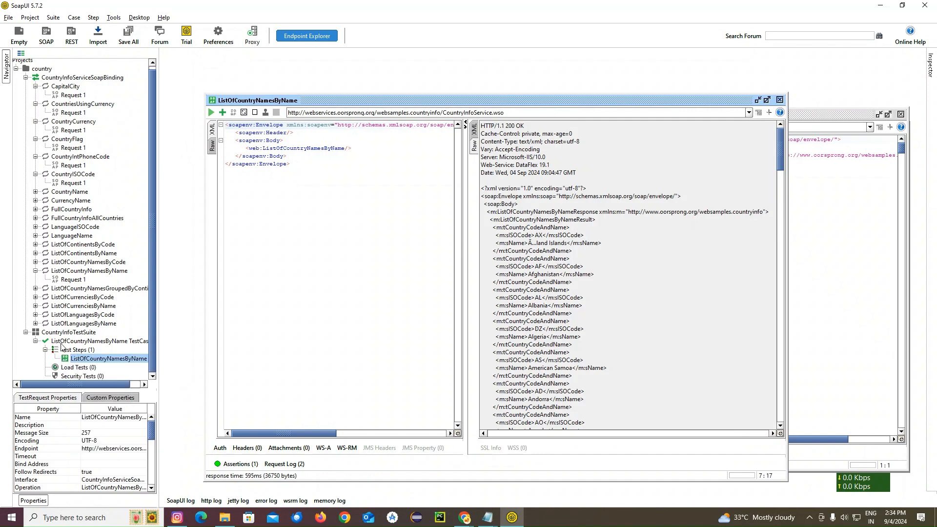
double_click(65, 341)
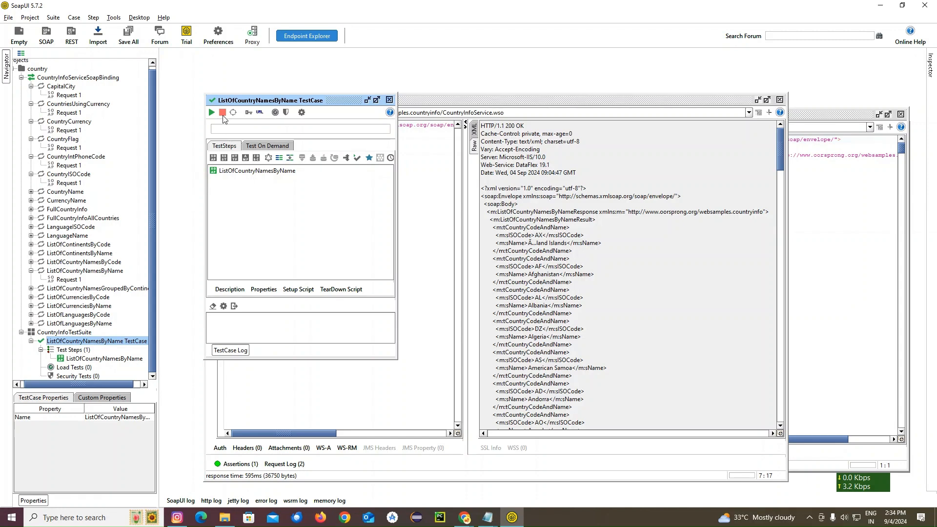
click(213, 113)
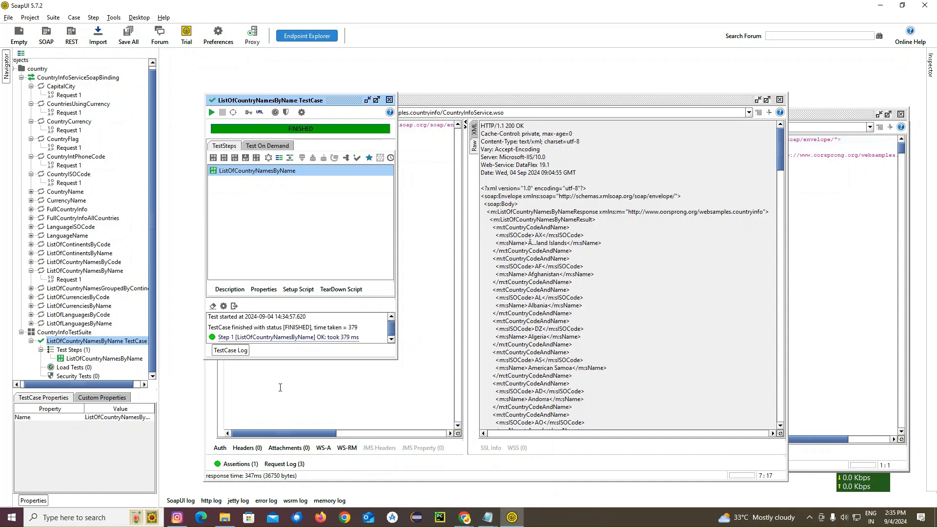
drag(271, 360, 276, 387)
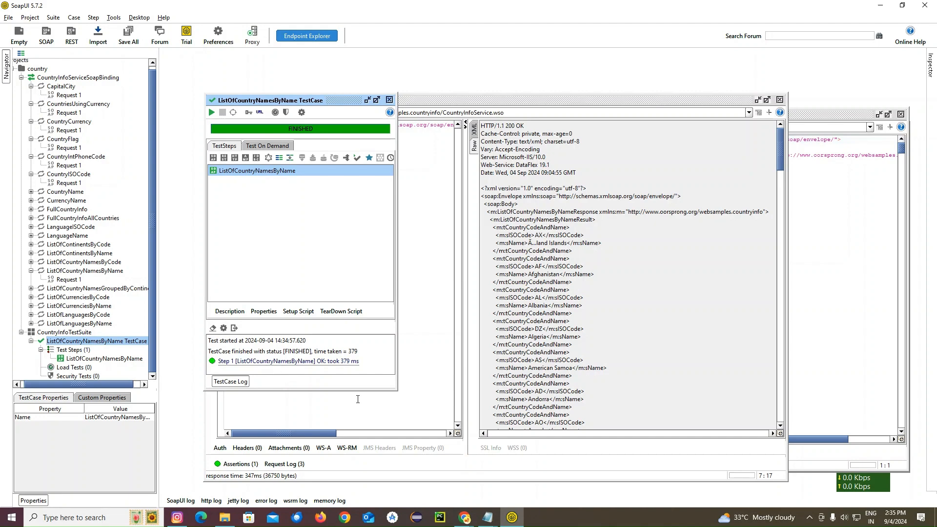
click(520, 521)
click(520, 520)
click(389, 100)
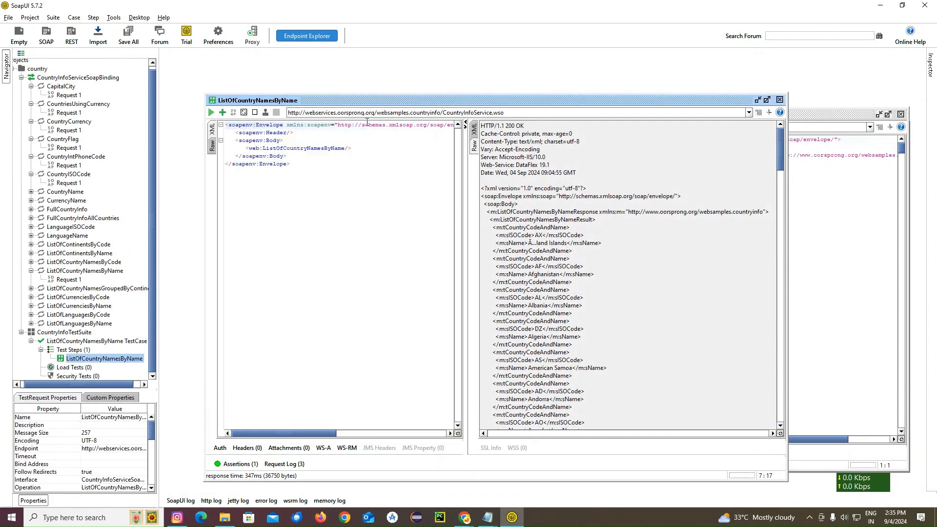
Step: Review the configuration of the test step's XPath Match assertion and examine the country entries in the XML response
click(237, 464)
double_click(227, 360)
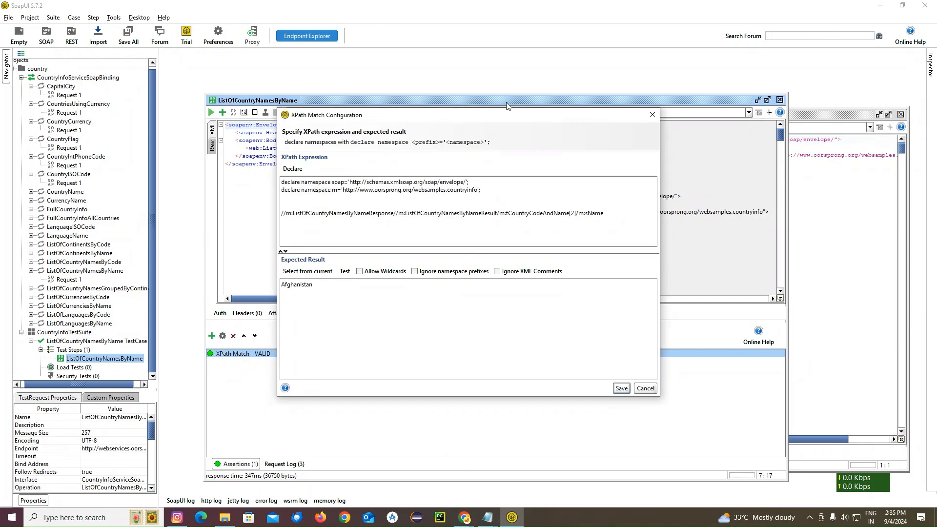
click(651, 116)
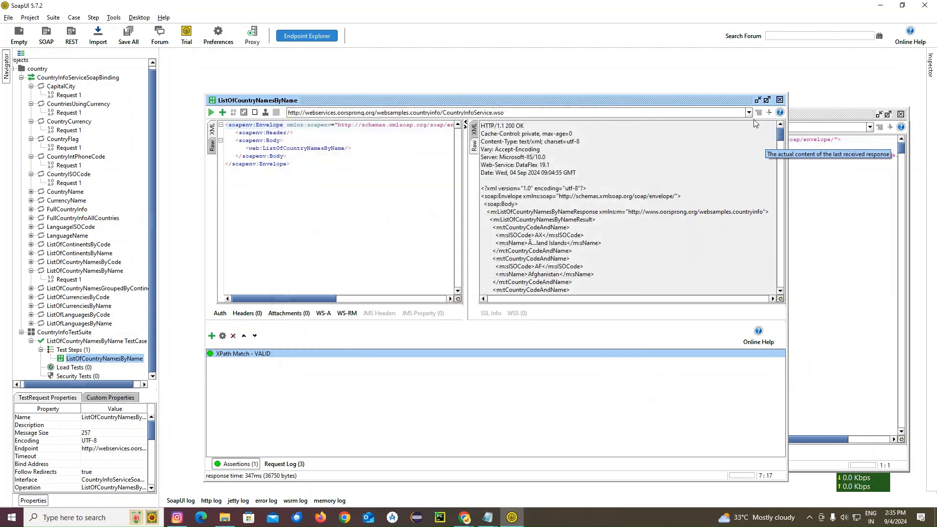
click(475, 132)
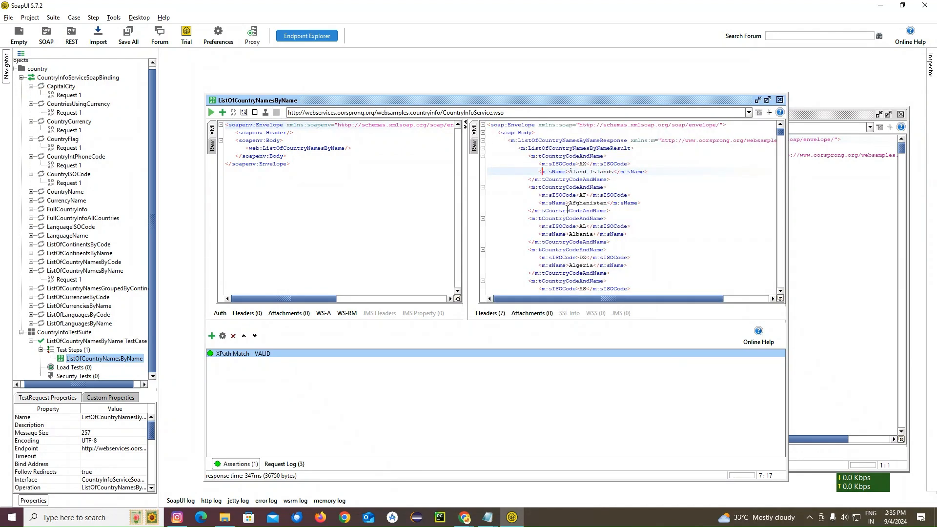
scroll(567, 210, down, 3)
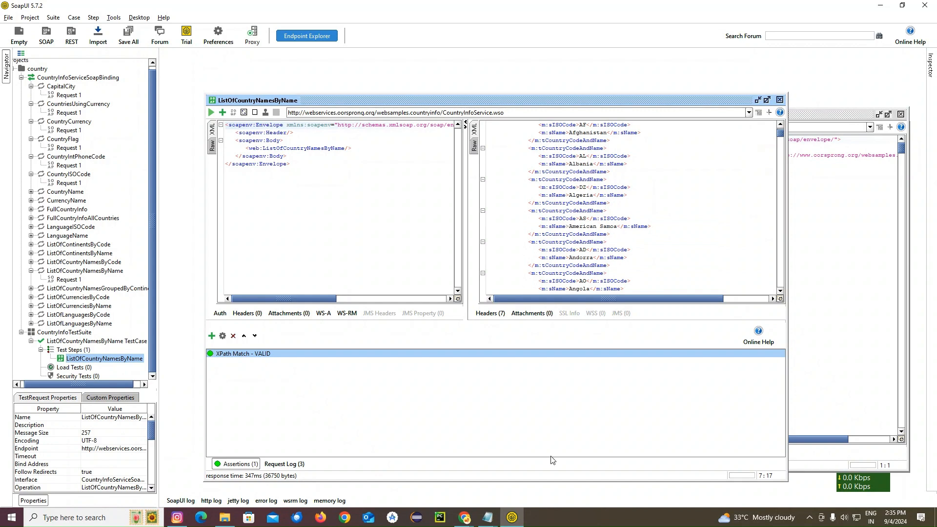
Step: Switch to Notepad and set the m:tCountryCodeAndName index in the XPath expression to 5
mouse_move(488, 517)
click(435, 485)
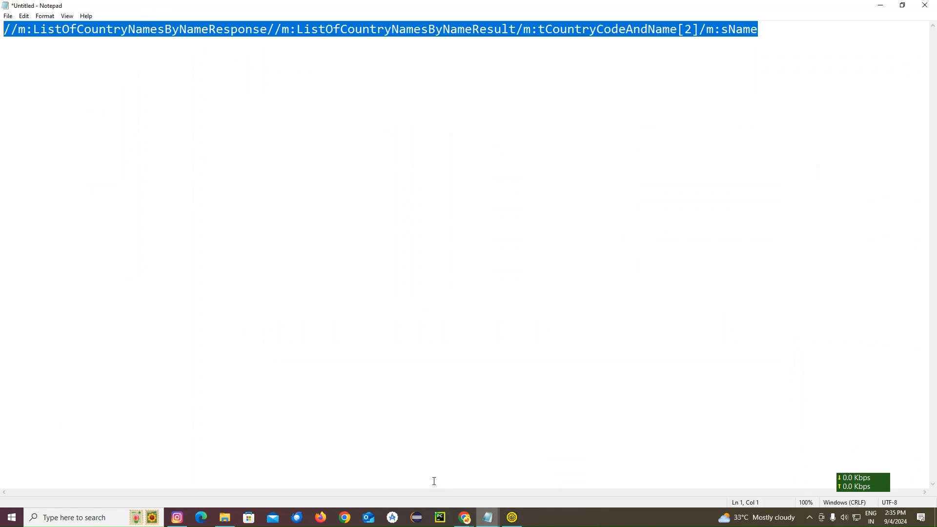
click(692, 30)
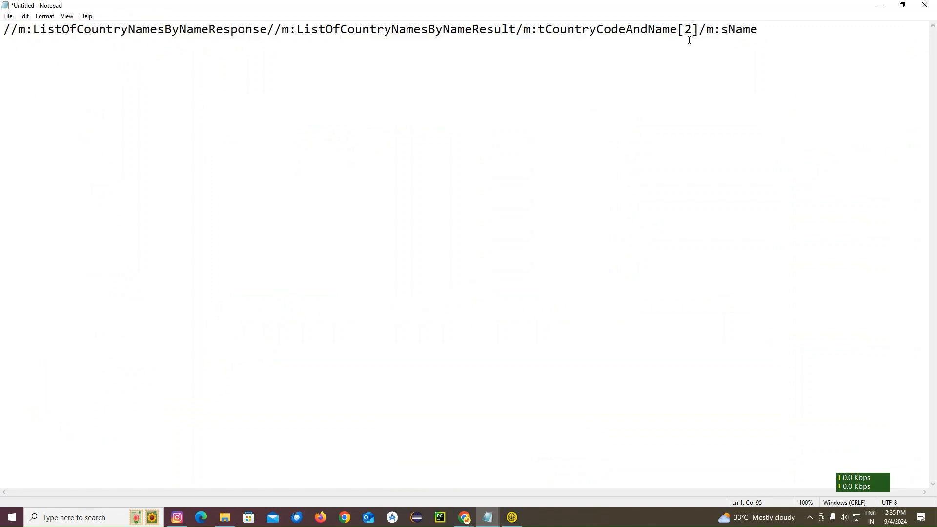
key(BackSpace)
text(5)
Step: Copy the m:sISOCode element name from the SoapUI response and replace m:sName with it in the Notepad expression
click(511, 518)
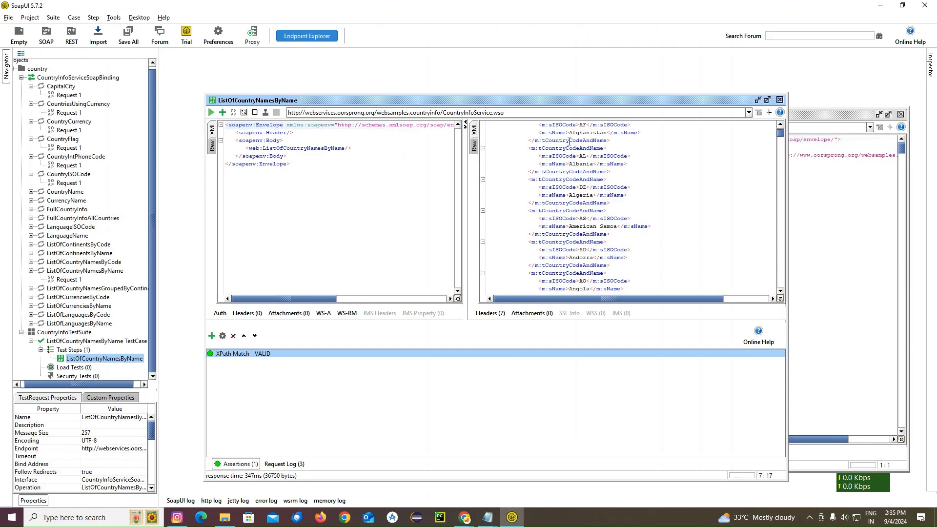
click(577, 156)
drag(577, 156, 543, 156)
right_click(544, 156)
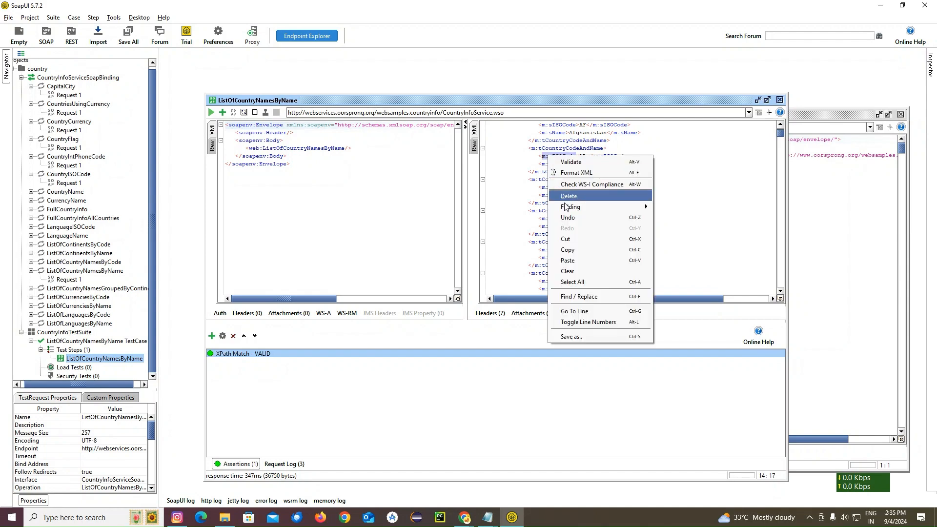
click(568, 250)
mouse_move(488, 517)
click(472, 501)
drag(774, 32, 710, 30)
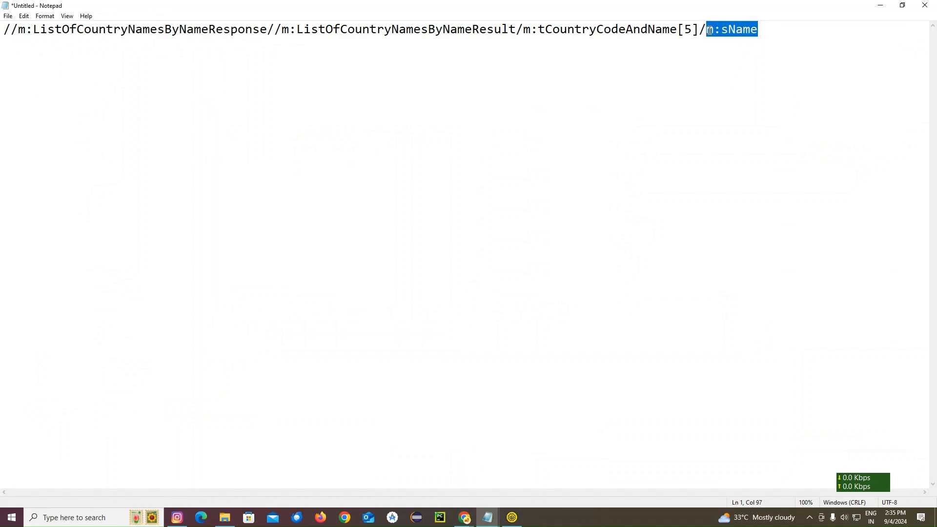
key(ctrl+v)
Step: Copy the complete updated XPath expression from Notepad and switch back to SoapUI
drag(789, 29, 1, 23)
right_click(32, 22)
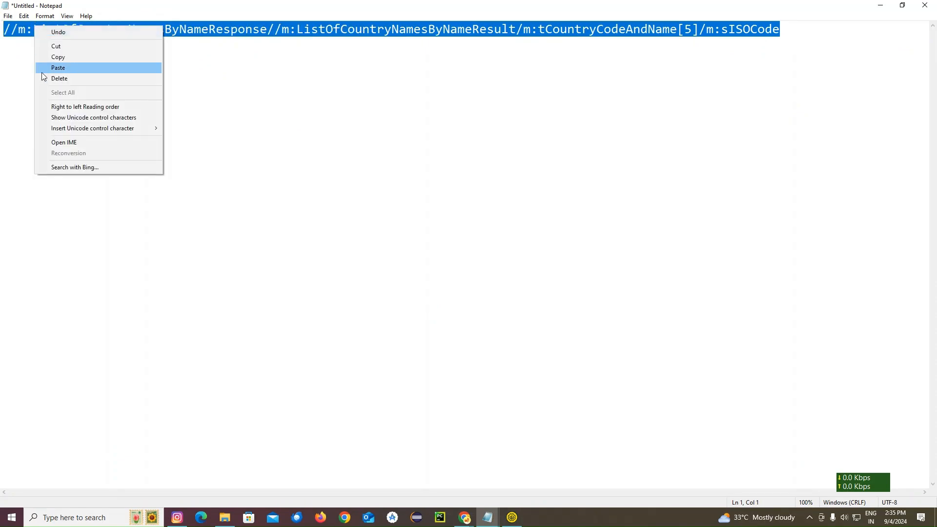
click(62, 57)
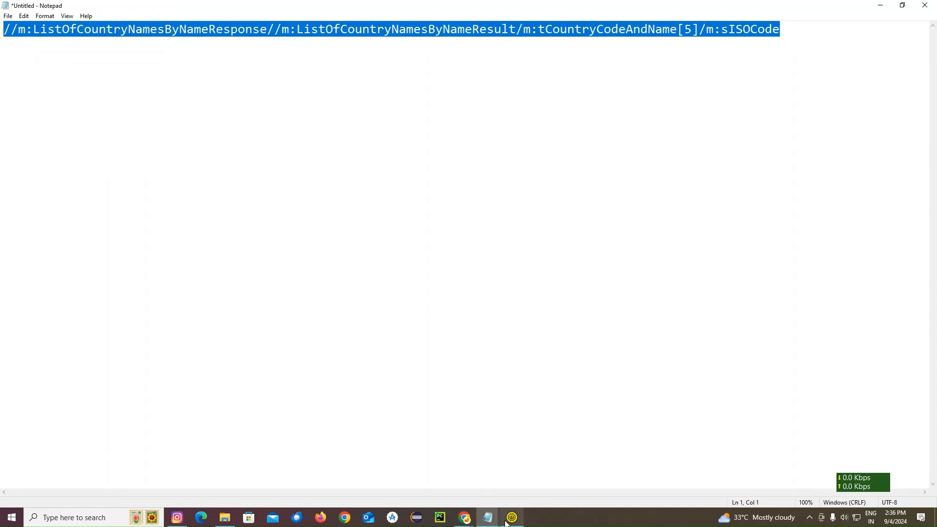
click(512, 518)
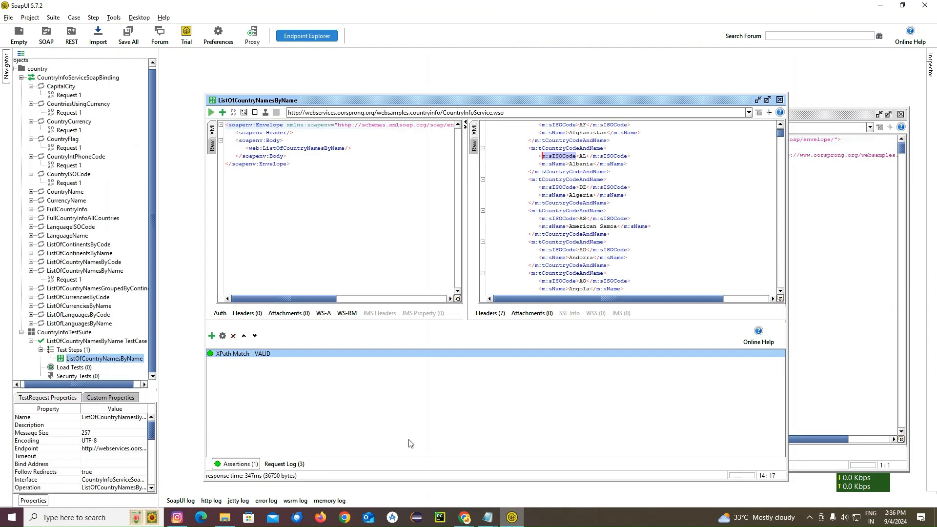
Step: Replace the XPath in the existing XPath Match assertion with the copied expression and refill the expected result from the current response
double_click(220, 354)
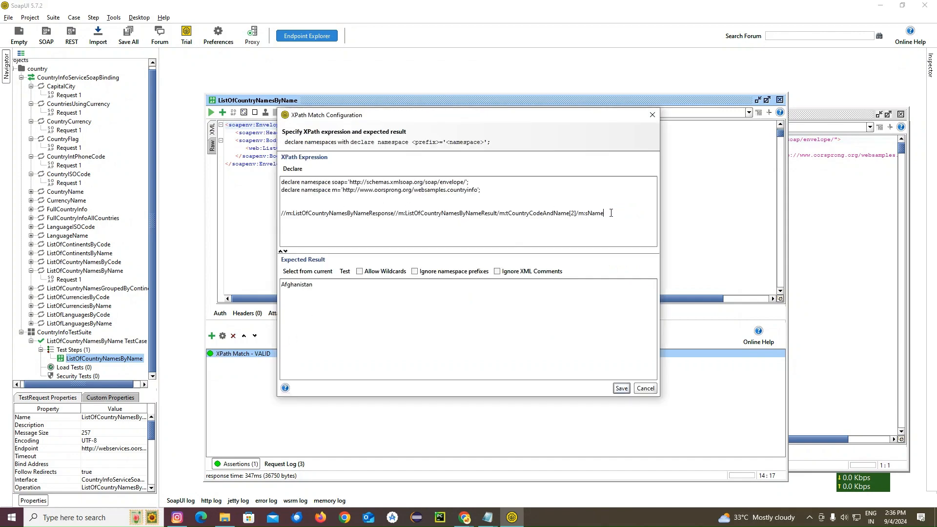
drag(606, 213, 191, 208)
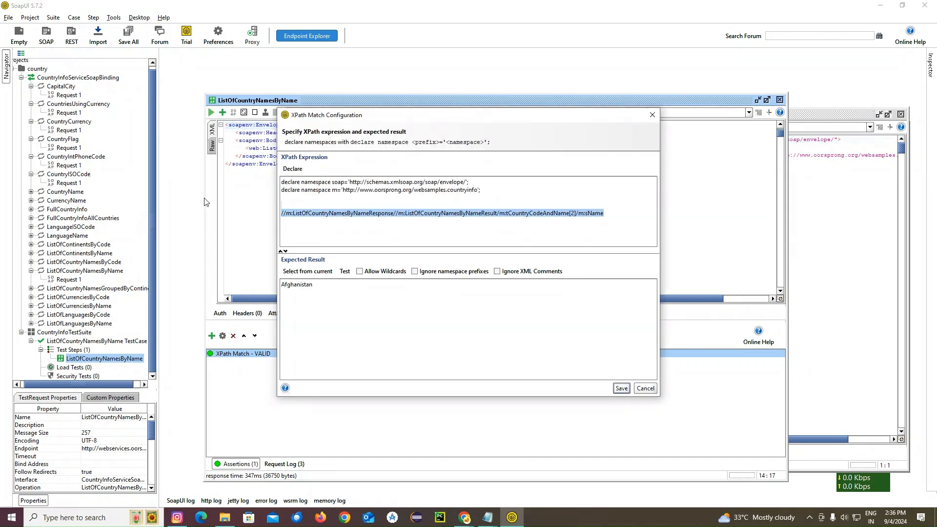
key(ctrl+v)
click(301, 272)
drag(291, 287, 273, 289)
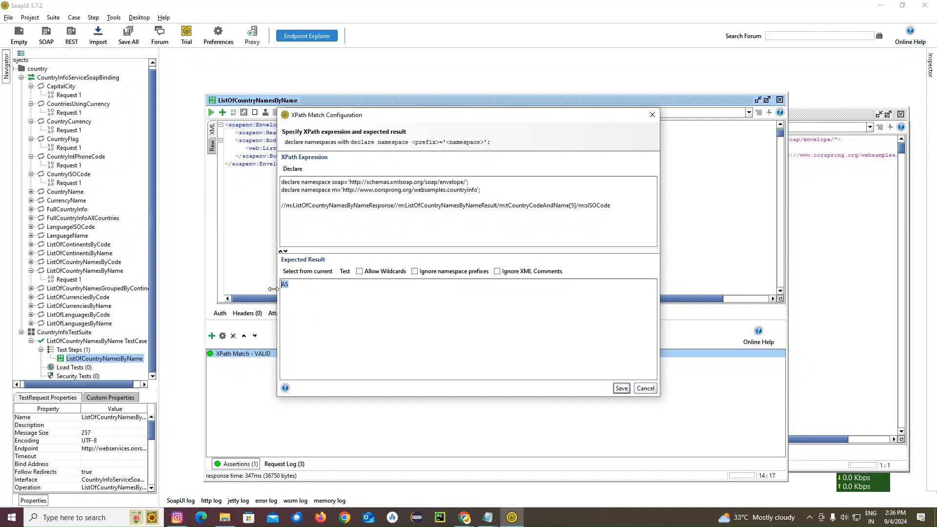